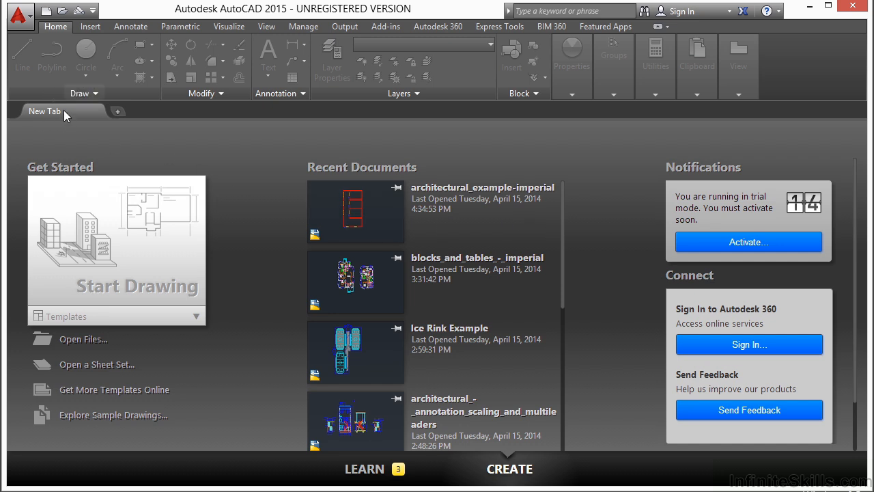
- Create a new drawing from the Tutorial-iArch.dwt template and switch from the D-Size Layout to model space
click(119, 112)
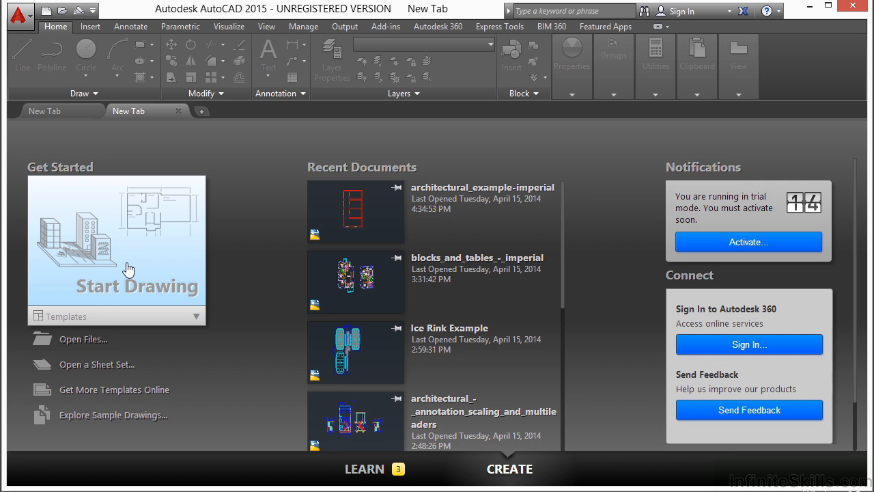
click(106, 318)
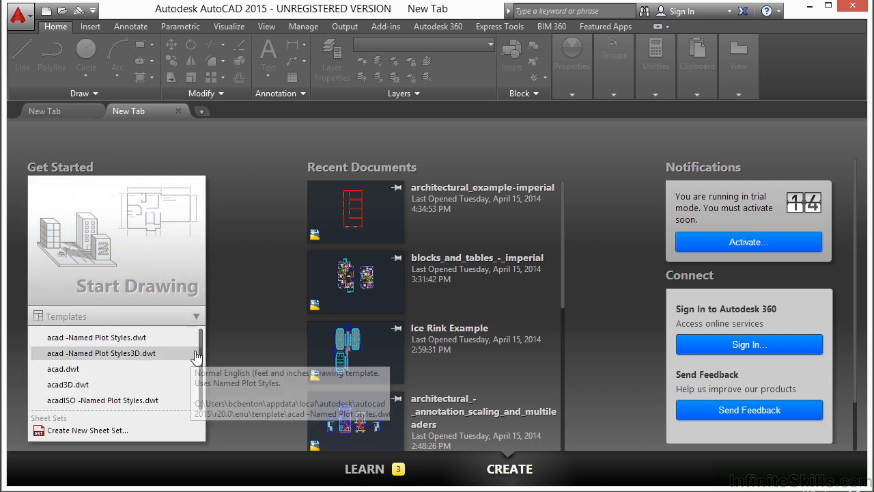
scroll(191, 355, down, 2)
scroll(155, 360, down, 2)
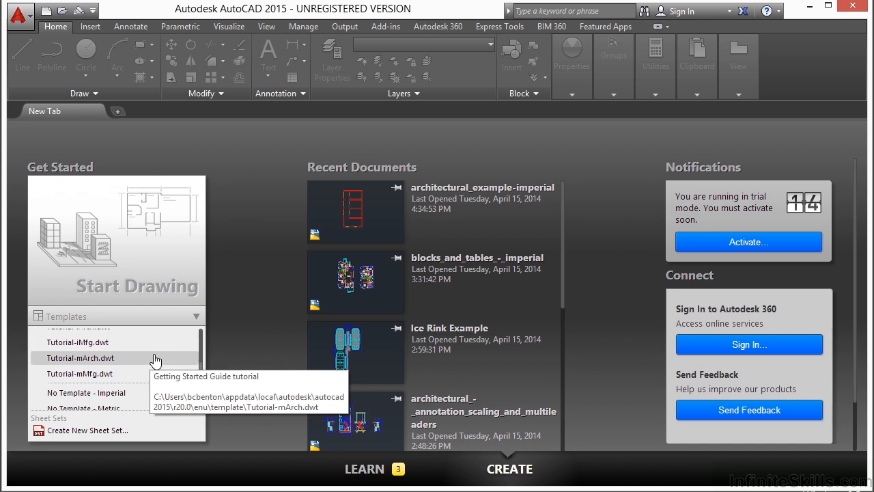
scroll(123, 383, up, 2)
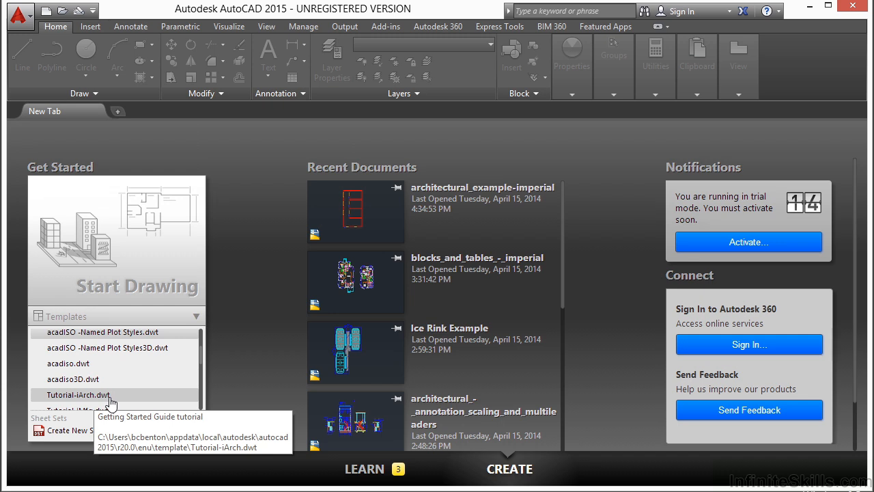
click(112, 403)
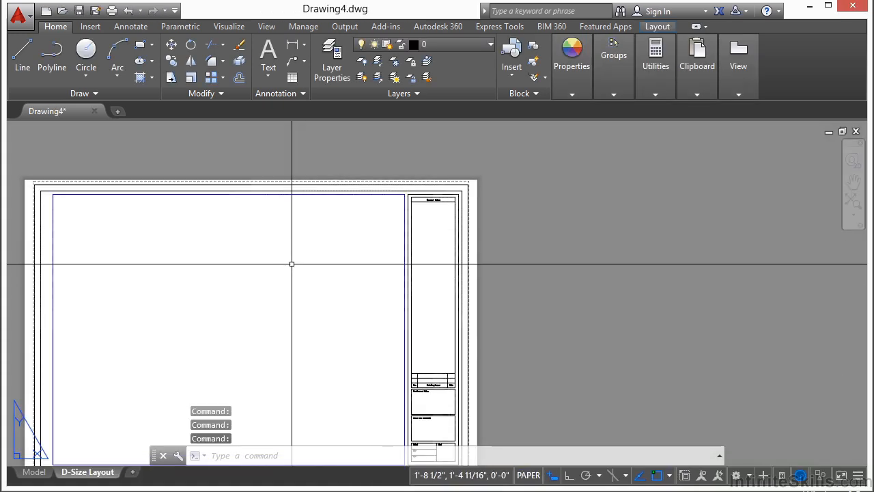
middle_drag(265, 296, 397, 253)
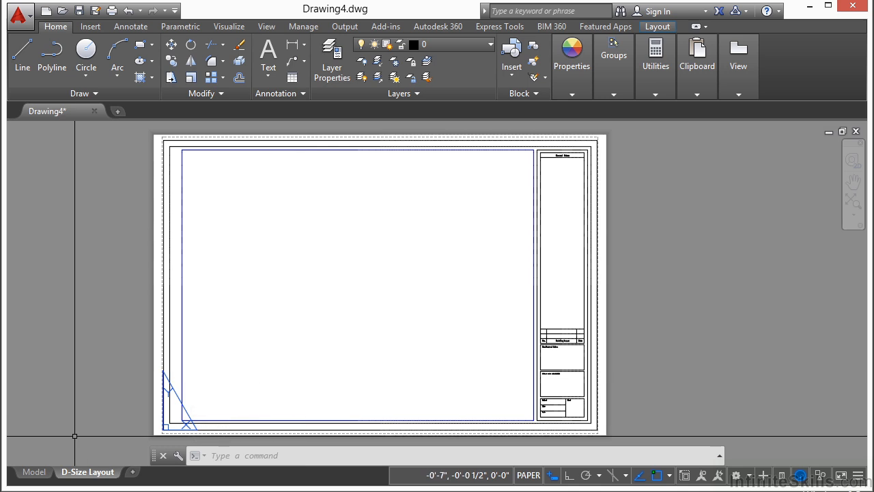
click(34, 471)
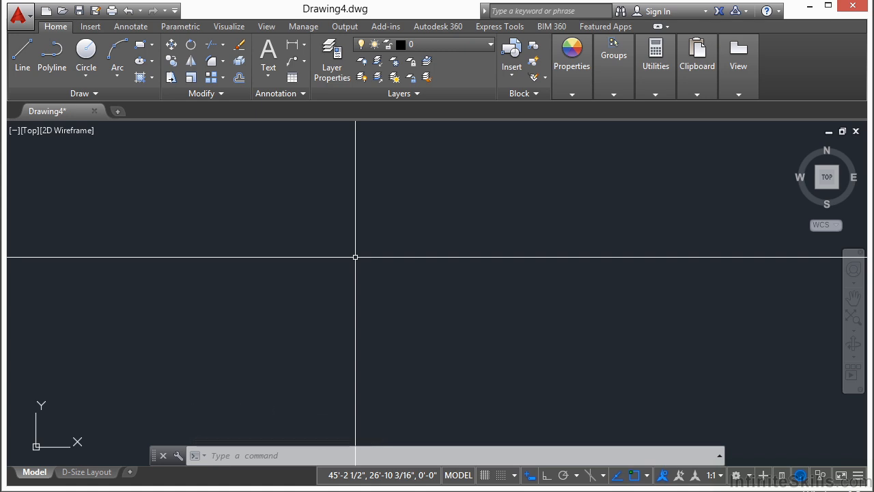
- Save the drawing as Project_Template.dwg in the 09 folder, replacing the existing file
text(SAVEAS)
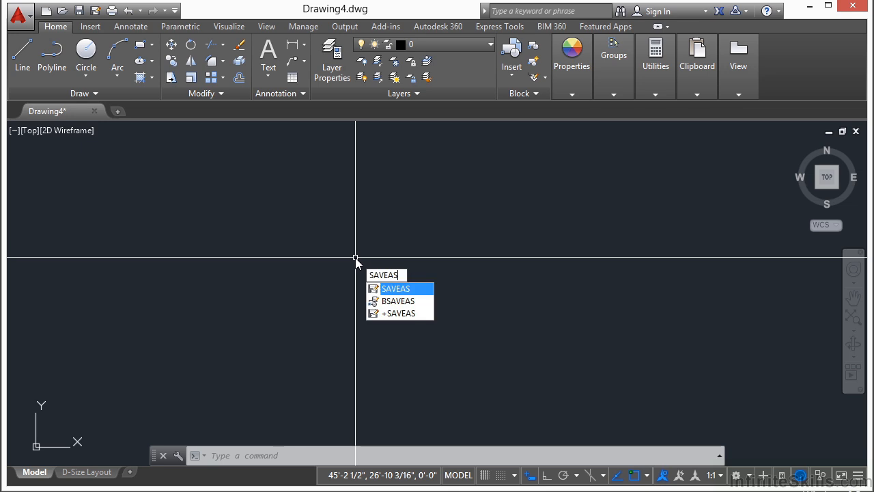
key(Return)
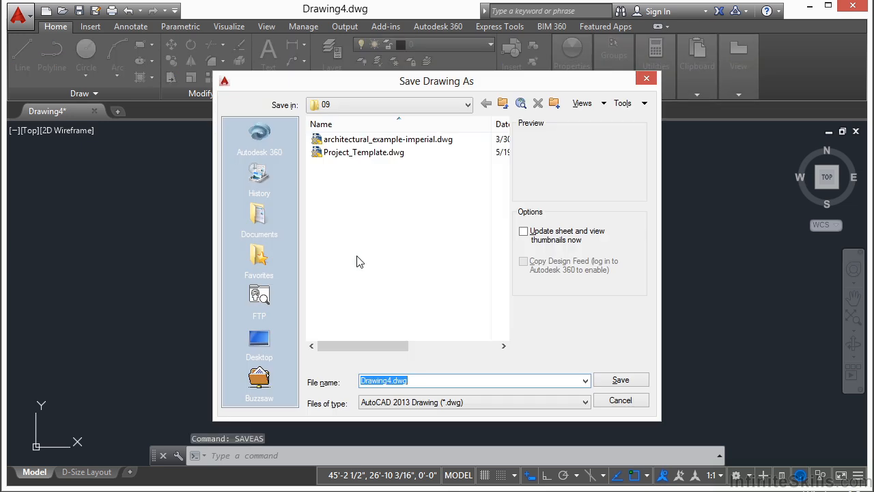
click(385, 156)
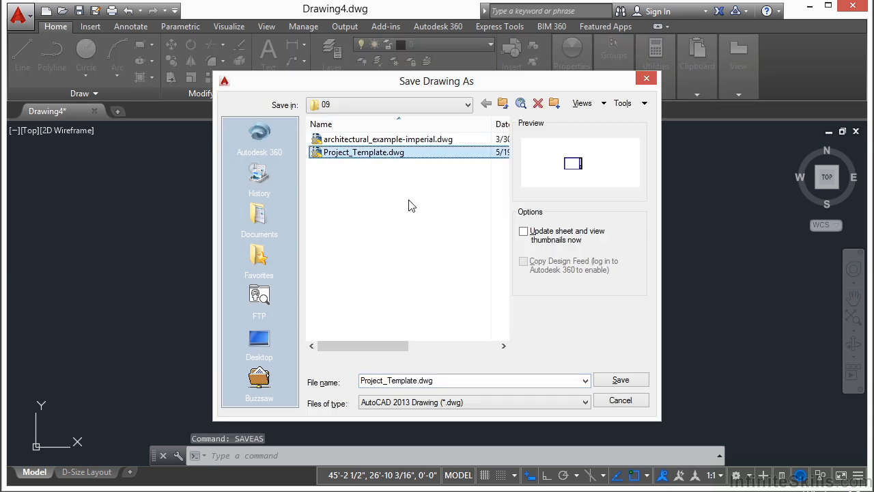
click(618, 381)
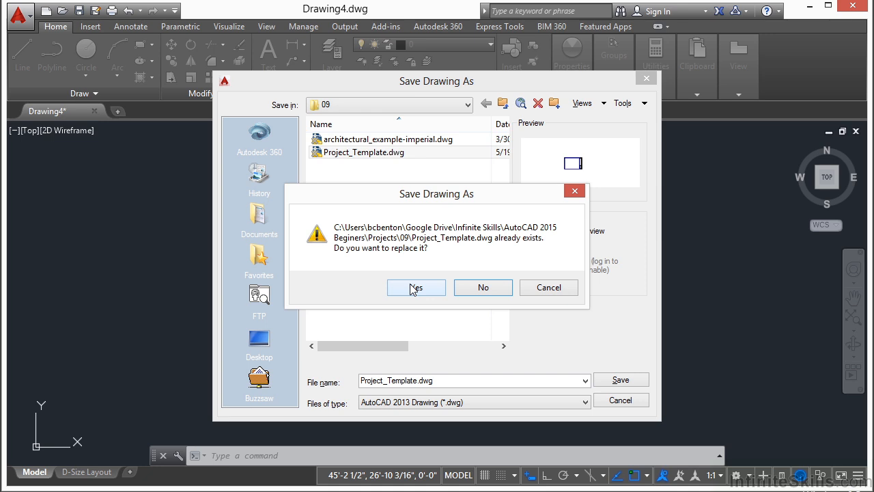
click(414, 287)
click(412, 283)
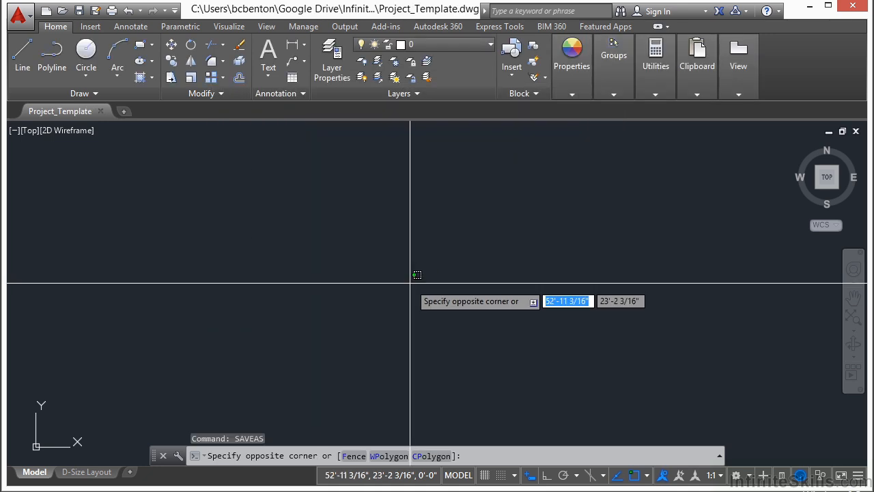
key(Escape)
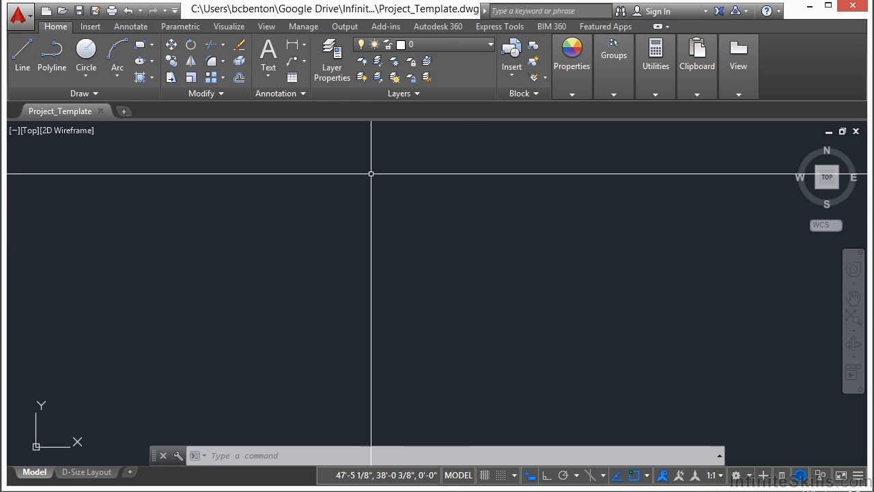
- Set the Dimensions layer's color to white in the Layer Properties Manager
click(332, 61)
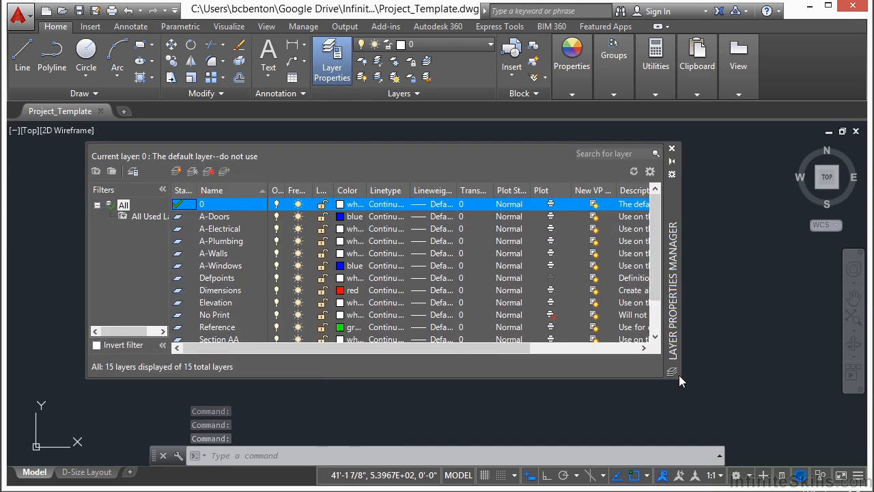
drag(680, 380, 684, 386)
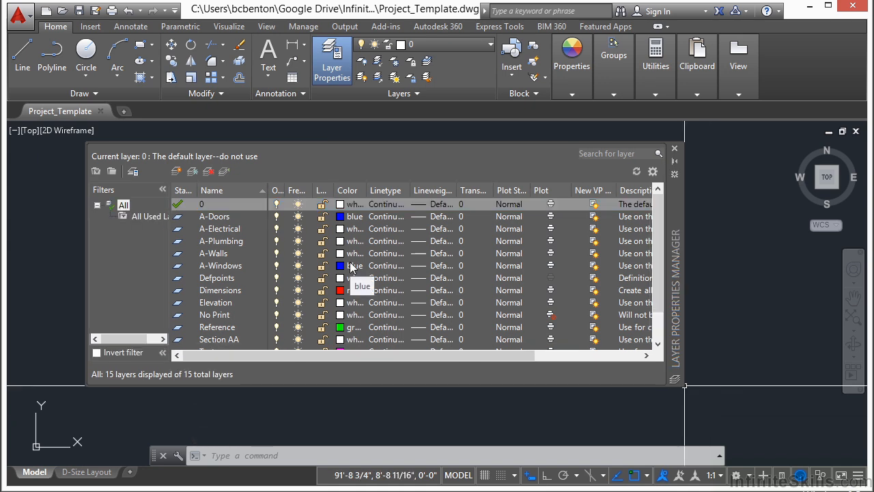
click(230, 251)
scroll(242, 277, down, 1)
scroll(243, 278, up, 1)
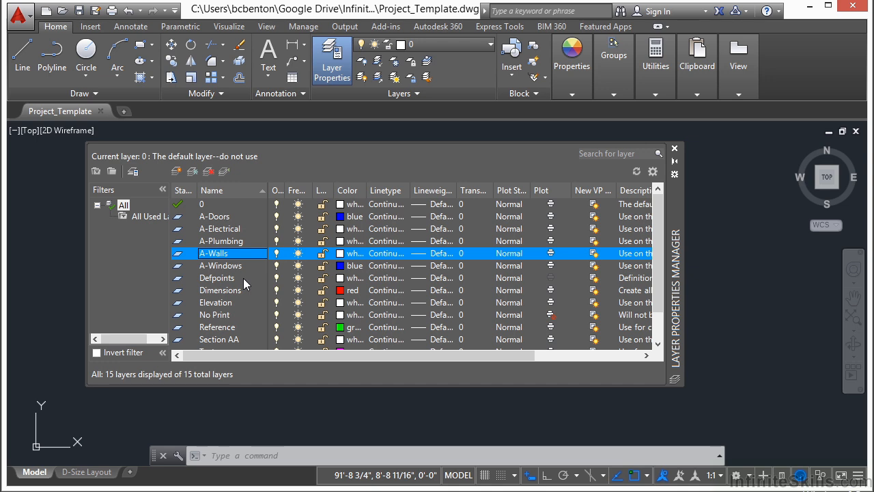
click(233, 290)
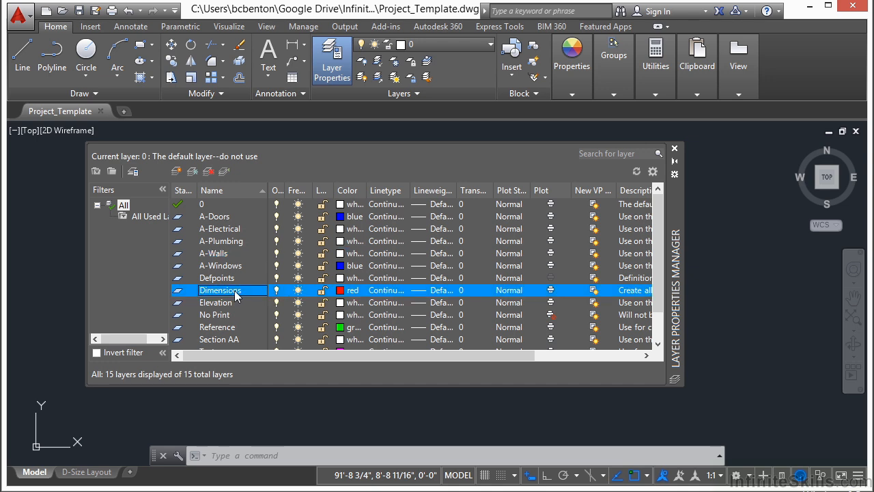
click(342, 292)
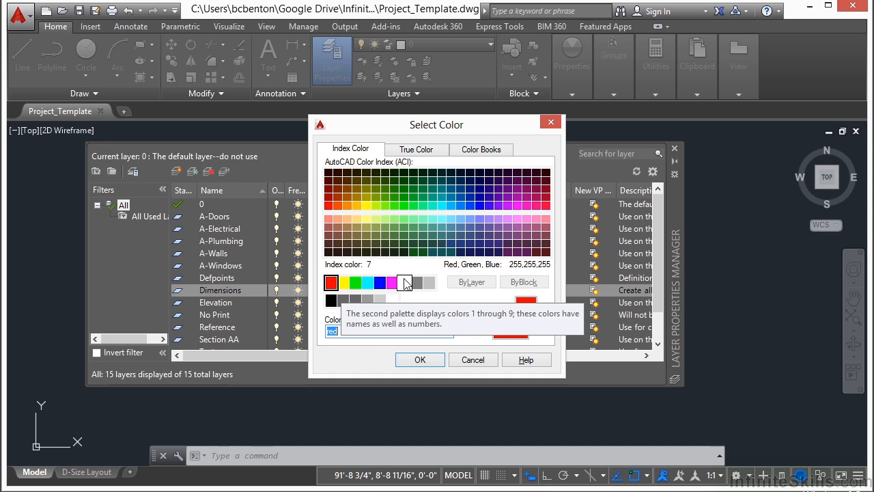
click(405, 282)
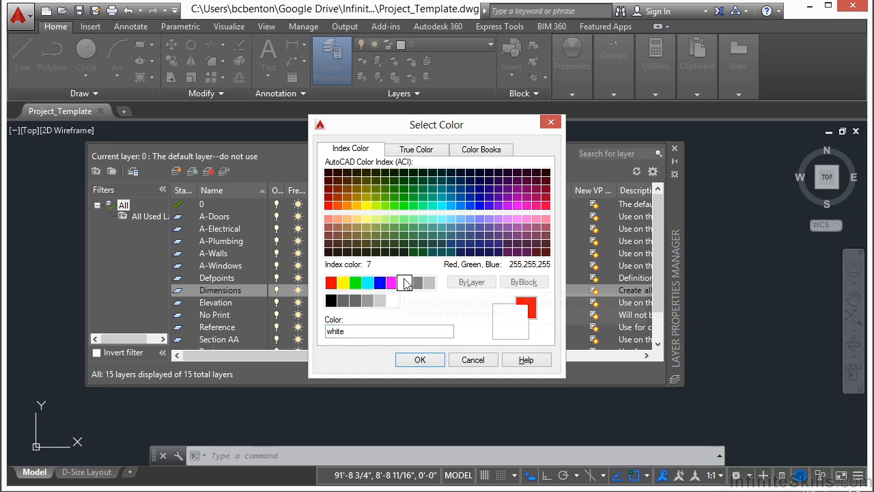
click(421, 359)
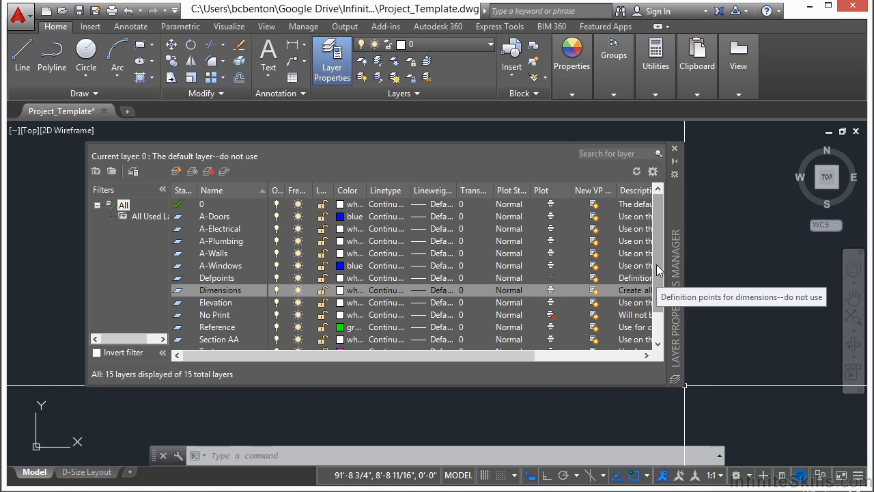
- Add a new layer named Wall-Exterior, based on the A-Electrical layer's properties
scroll(656, 272, down, 1)
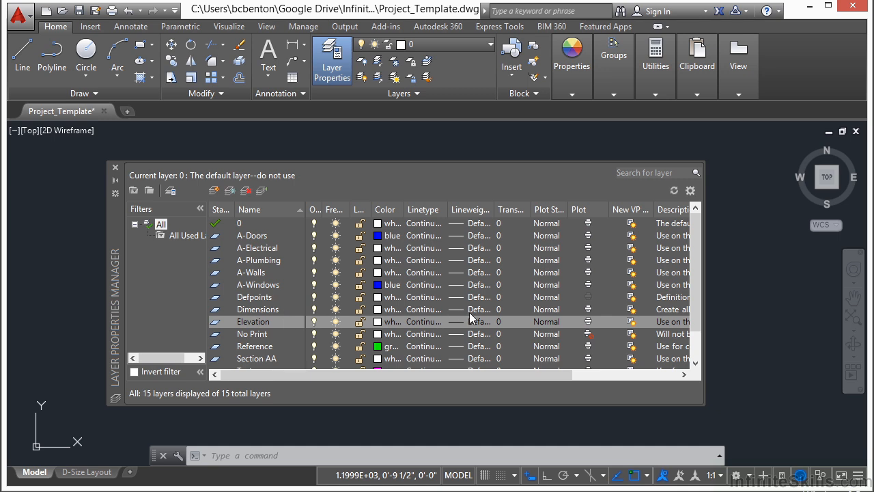
drag(253, 374, 376, 379)
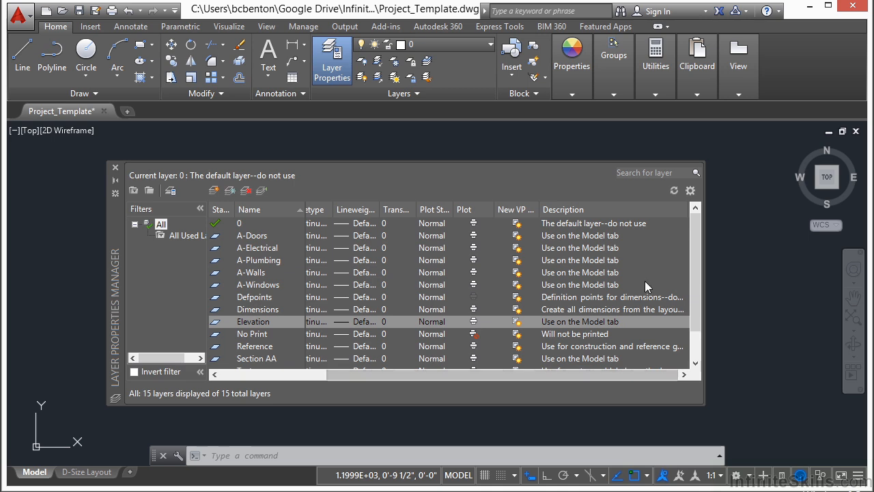
mouse_move(696, 258)
mouse_down()
mouse_move(700, 316)
mouse_move(699, 257)
mouse_up()
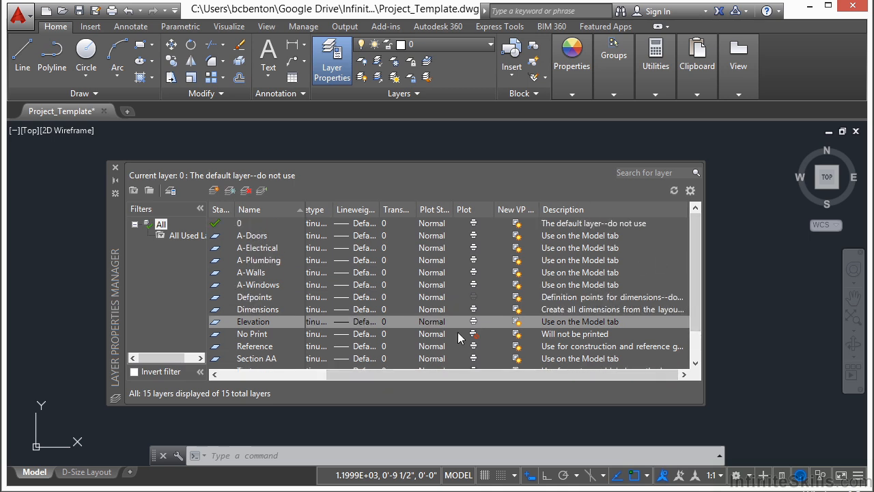
drag(394, 377, 281, 376)
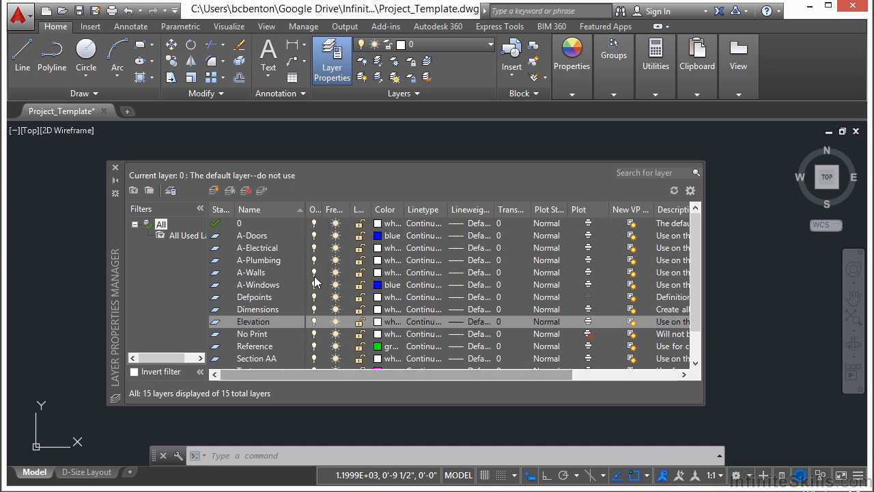
click(265, 248)
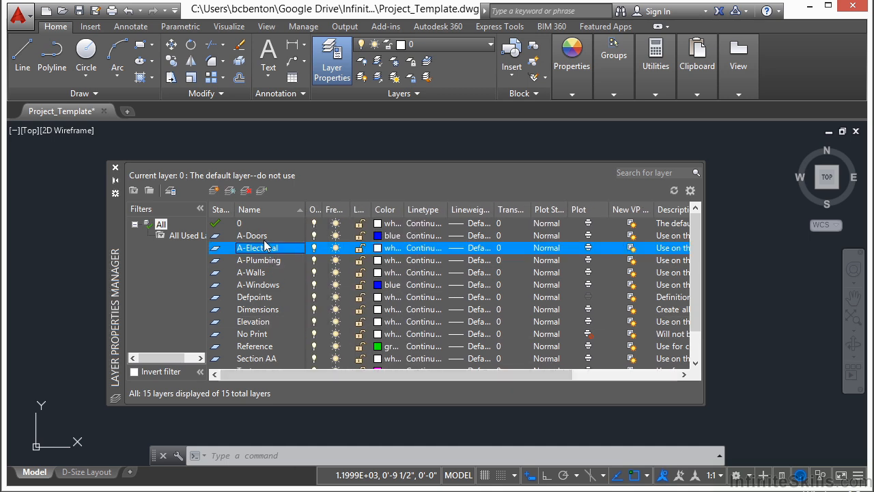
click(215, 191)
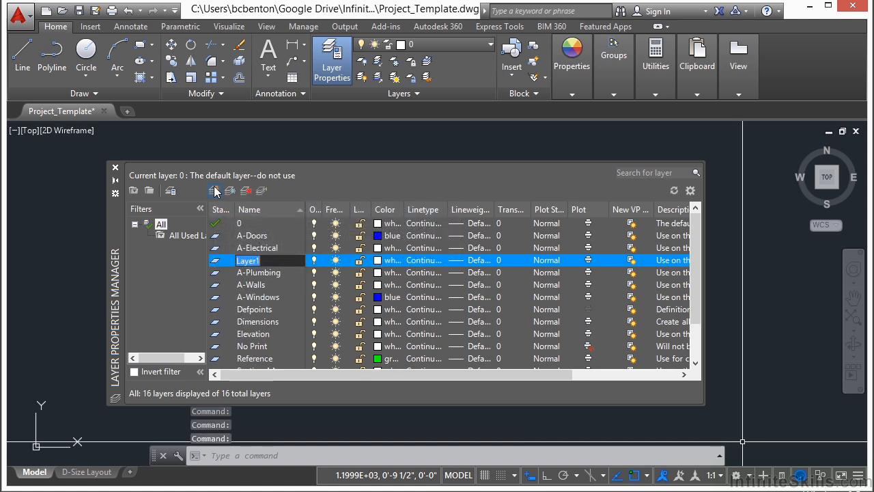
text(Wall)
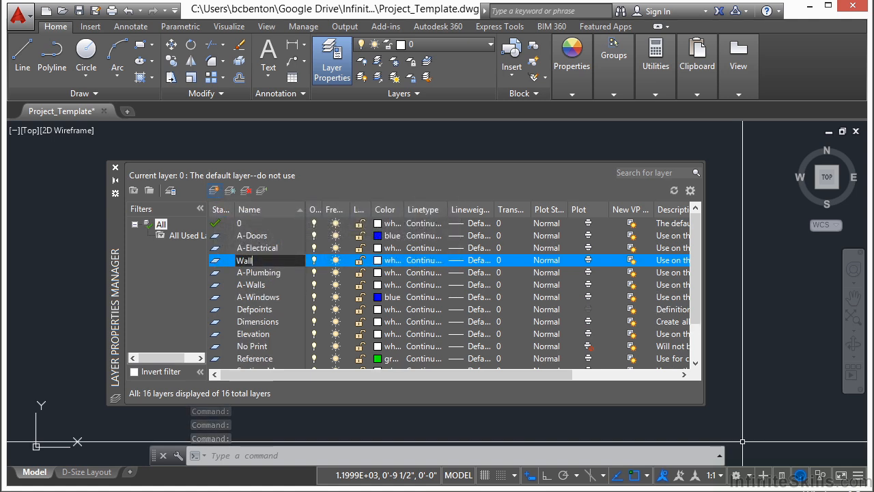
text(-Exterior)
key(Return)
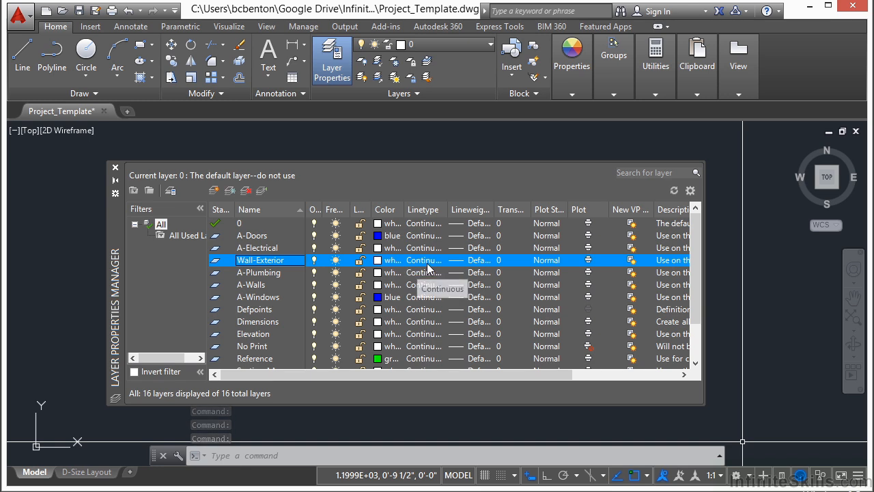
- Change the Wall-Exterior layer's description to "Exterior Wall"
click(669, 262)
drag(614, 264, 585, 273)
key(BackSpace)
key(BackSpace)
key(BackSpace)
key(BackSpace)
key(BackSpace)
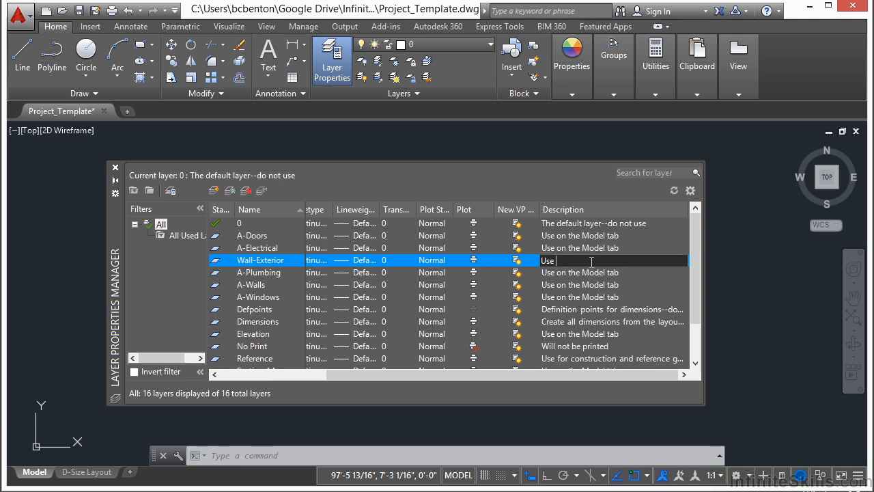
key(BackSpace)
key(BackSpace)
text(Exterior Wall)
key(Return)
- Add another layer named Wall-Hatch, based on the Wall-Exterior layer
drag(369, 375, 261, 375)
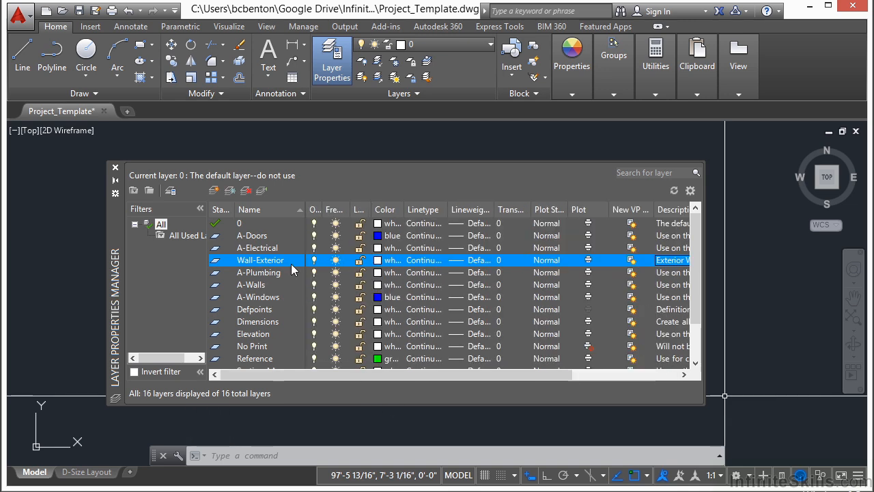
click(214, 192)
text(Wall-Hatch)
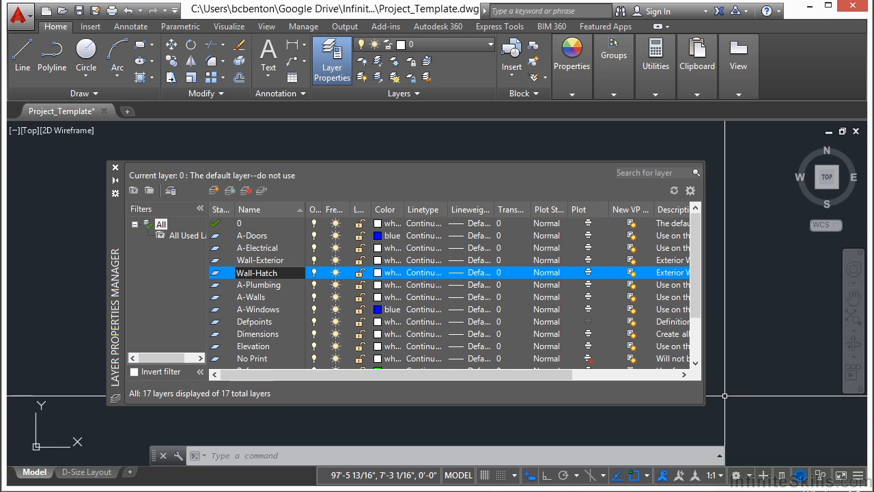
key(Return)
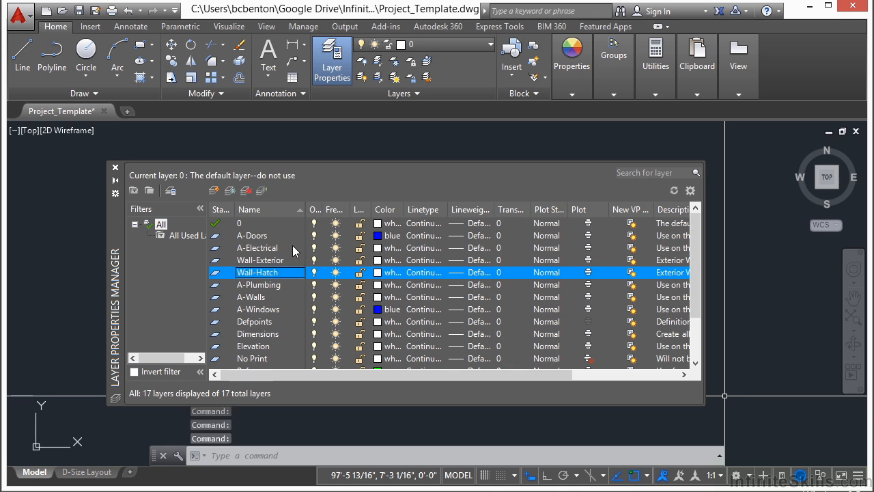
- Set the Wall-Hatch layer's color to index color 8
click(394, 273)
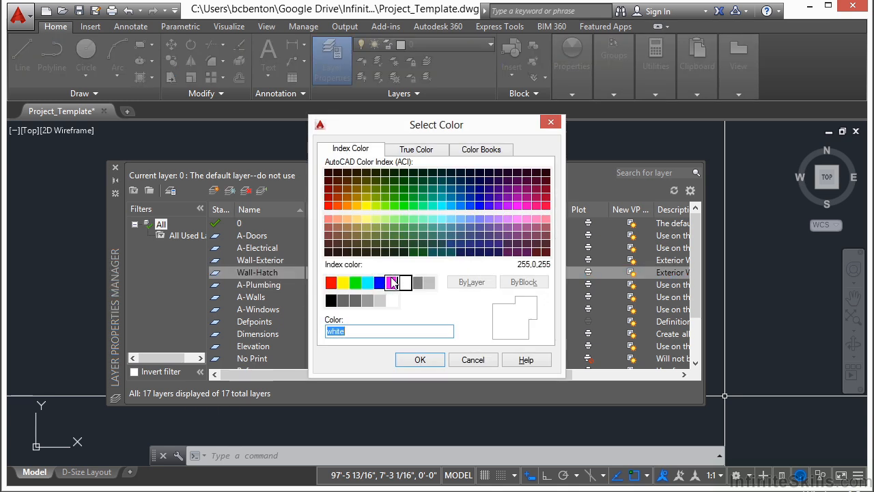
click(418, 282)
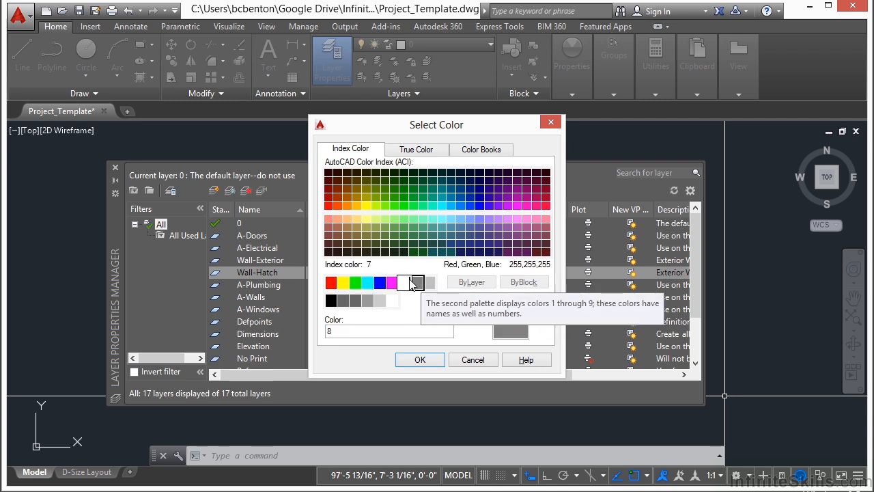
double_click(351, 332)
key(BackSpace)
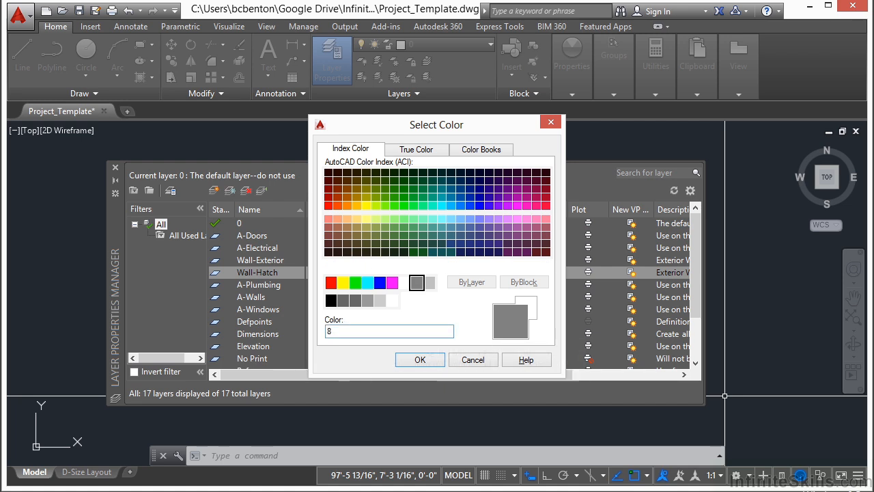
key(Return)
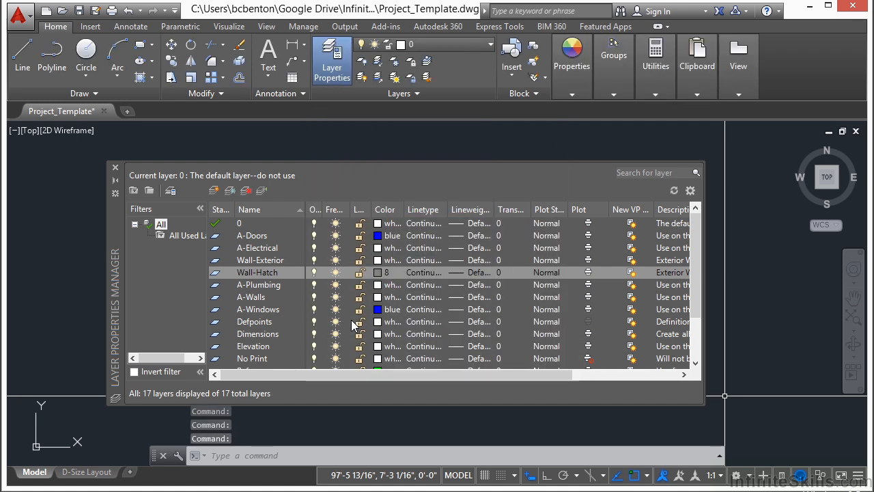
- Add a new layer named Wall-Interior, based on the Wall-Hatch layer, and set its color to blue
key(alt+n)
text(Wall-)
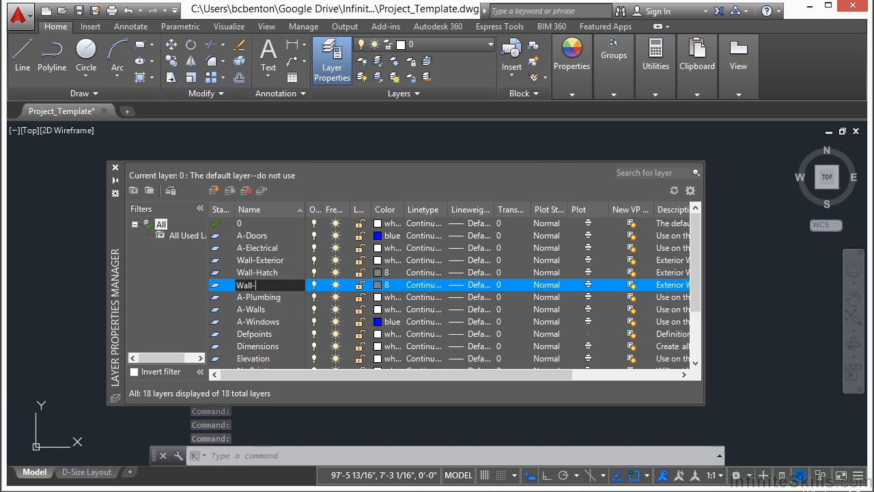
text(Interior)
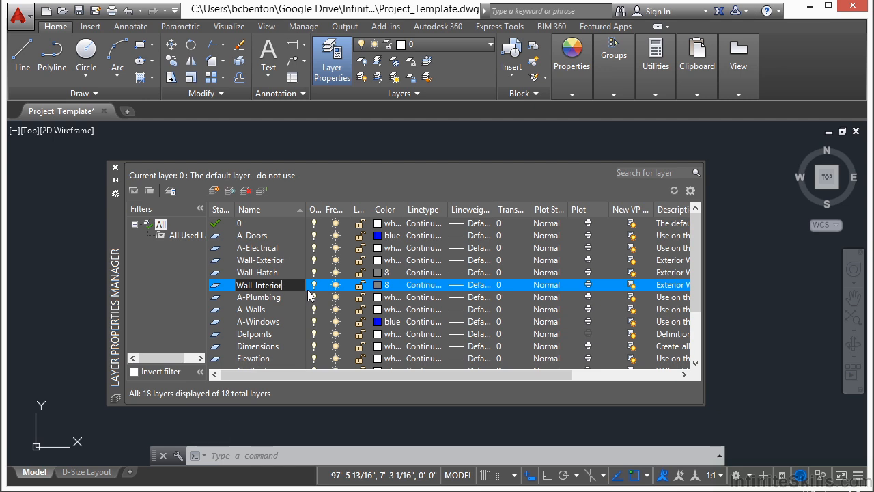
key(Return)
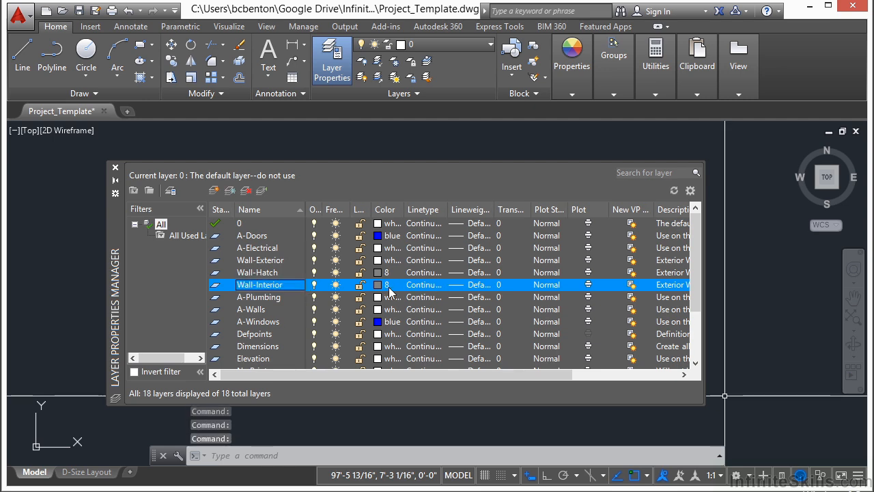
click(379, 285)
click(380, 283)
click(419, 359)
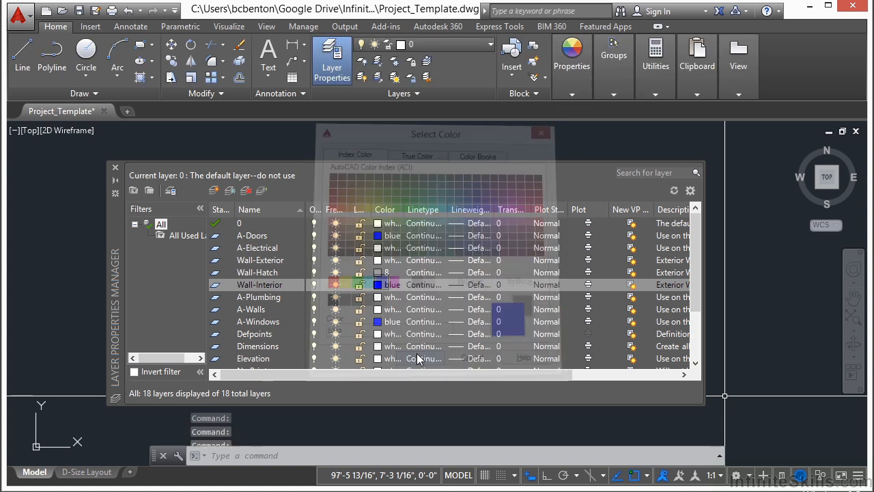
- Add a new layer named Door, based on the Wall-Interior layer, and set its color to yellow
click(214, 193)
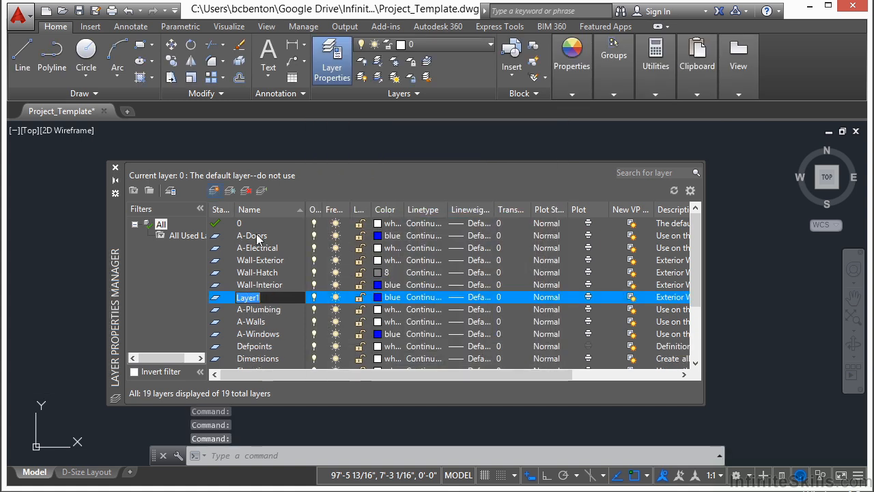
text(Door)
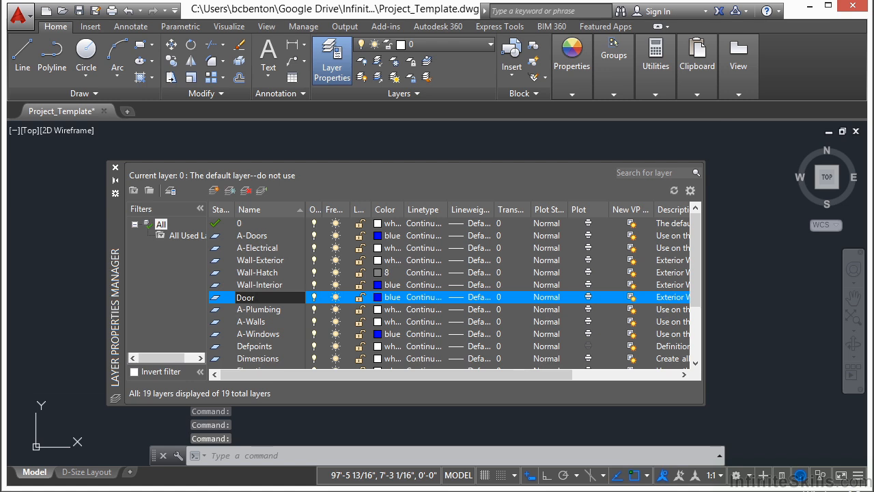
key(Return)
click(380, 299)
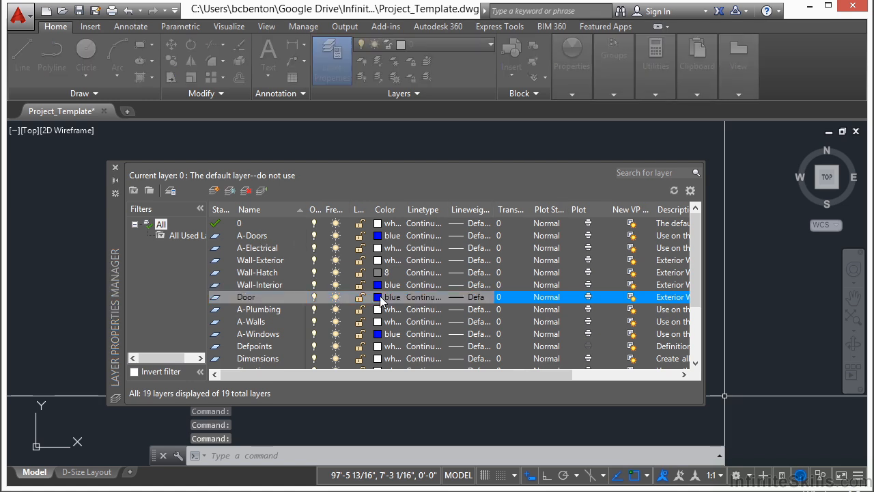
click(343, 282)
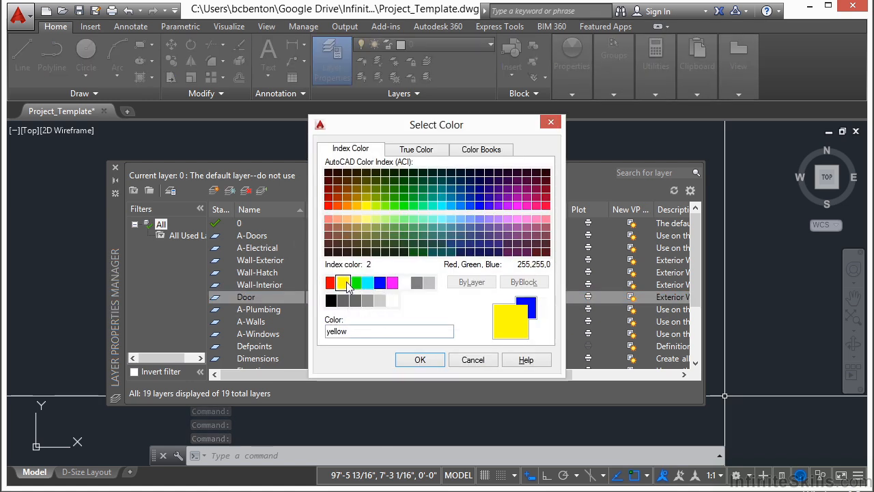
click(420, 360)
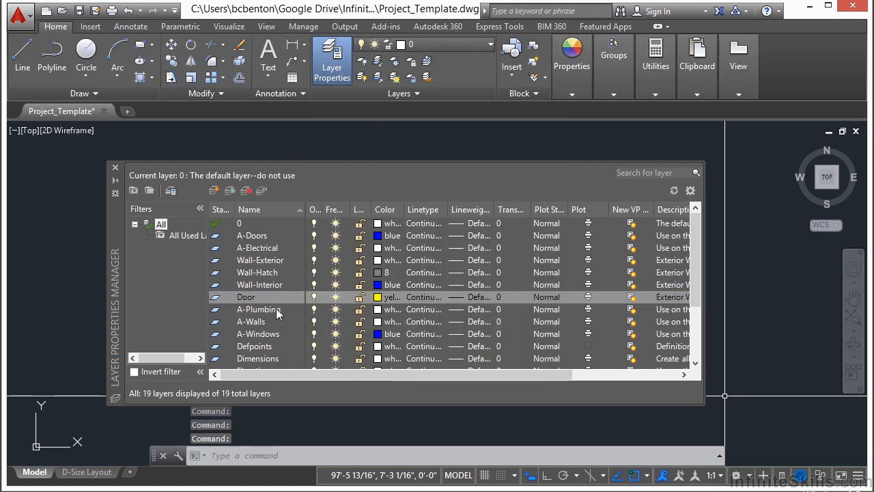
- Add a new layer named Window, based on the Door layer, and set its color to index color 30
click(214, 191)
text(Win)
key(Return)
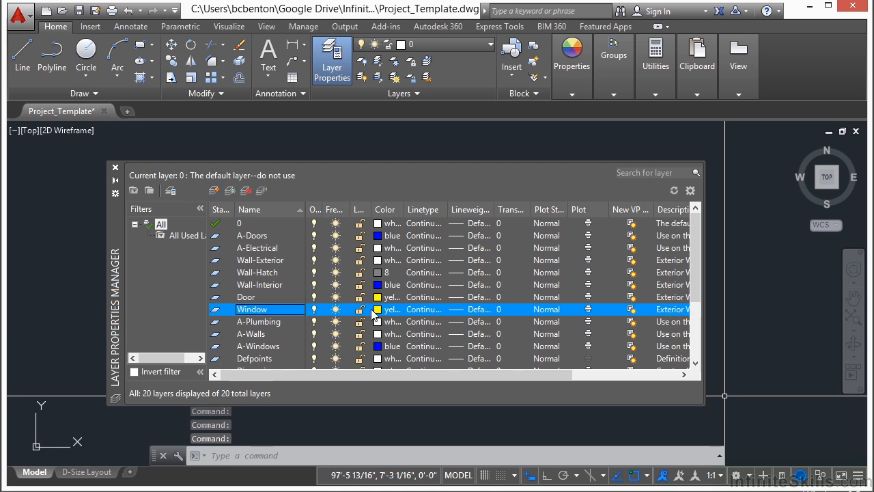
click(376, 309)
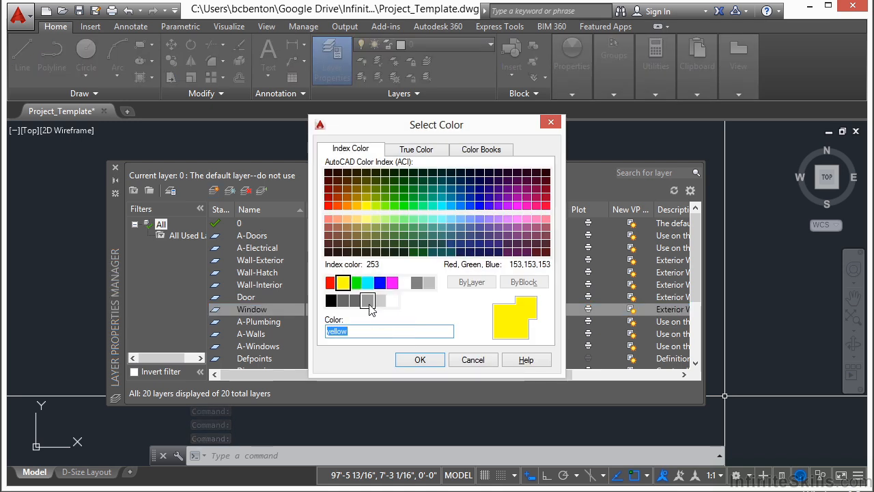
text(30)
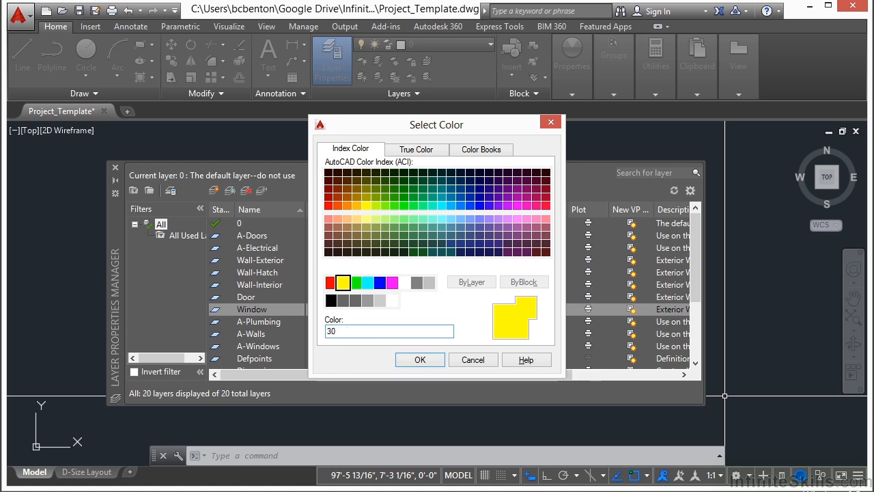
key(Return)
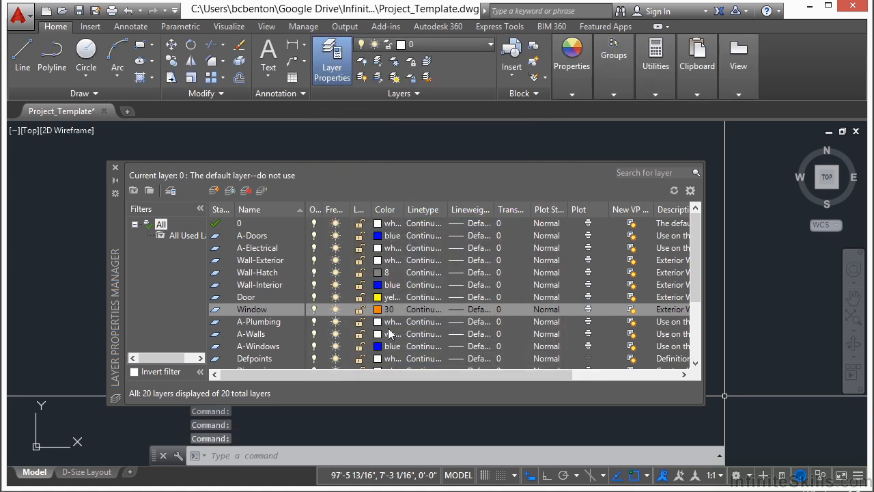
- Add a new layer named Chair, based on the Window layer, and set its color to magenta
click(215, 191)
text(Chair)
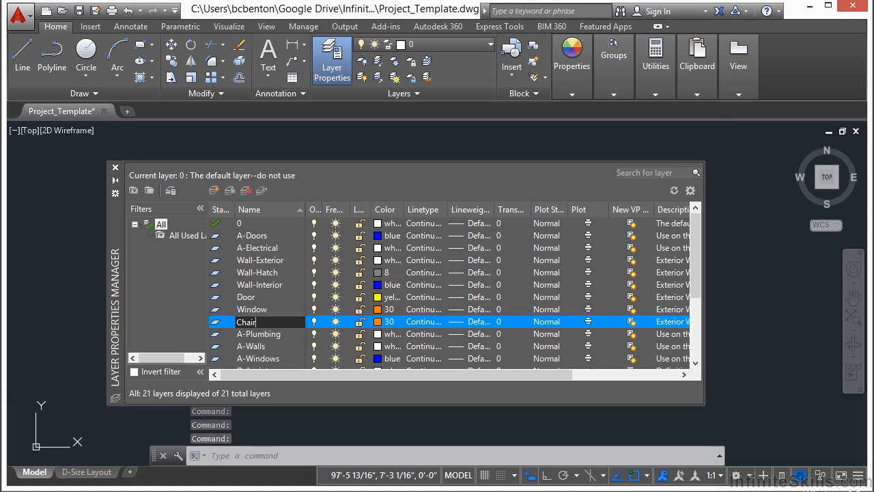
key(Return)
click(377, 320)
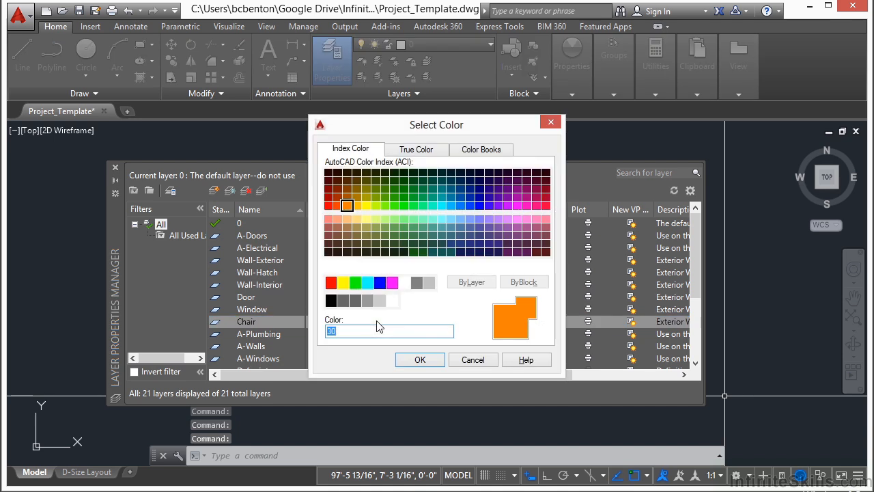
click(392, 282)
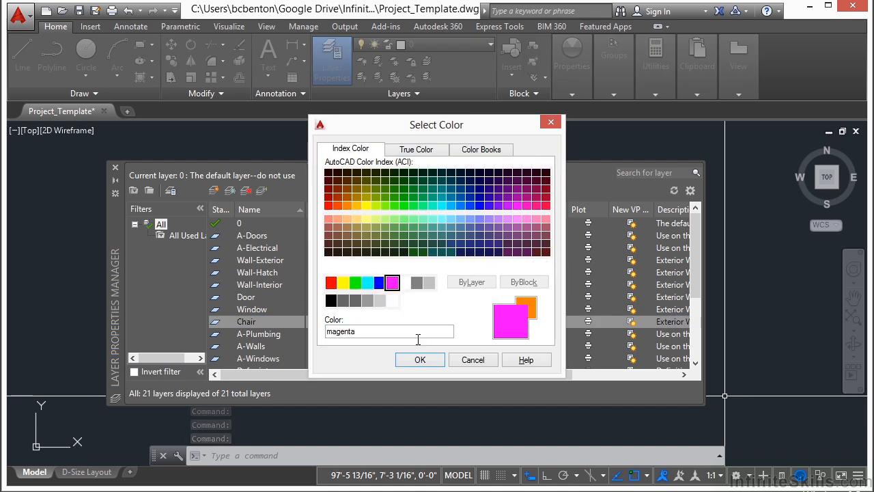
click(420, 360)
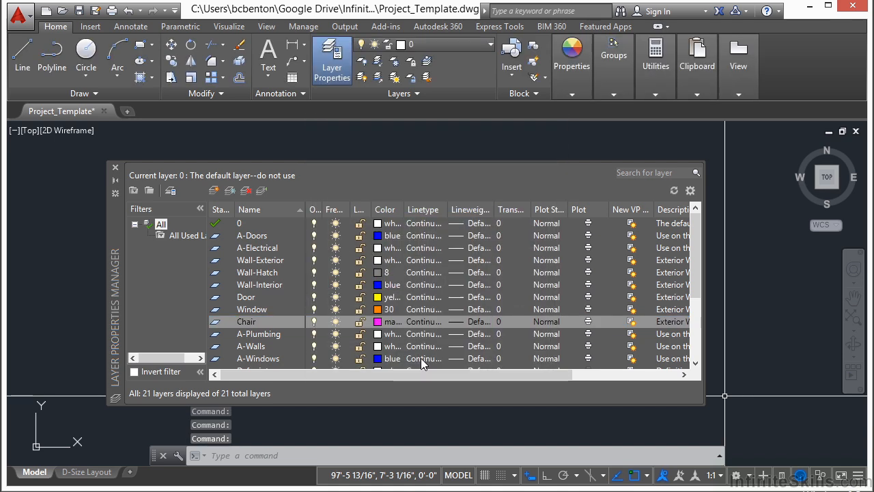
- Try to add a new layer named Text, based on the Chair layer
click(216, 192)
text(Te)
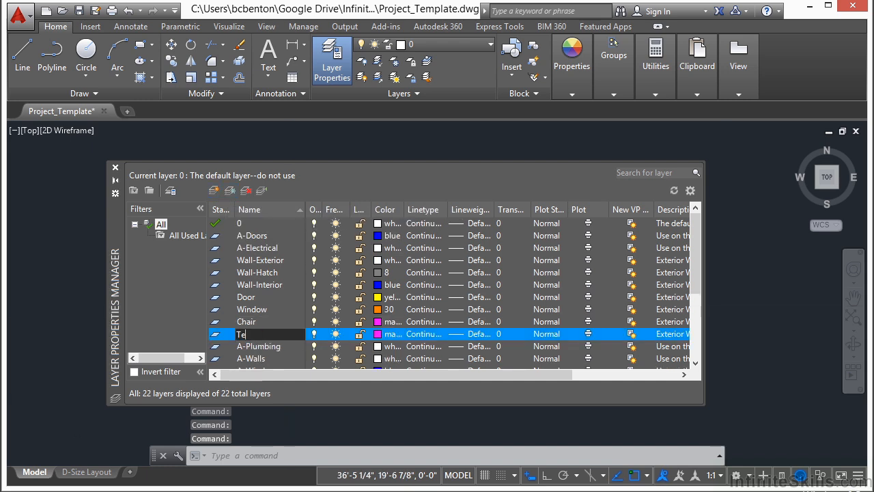
text(xt)
key(Return)
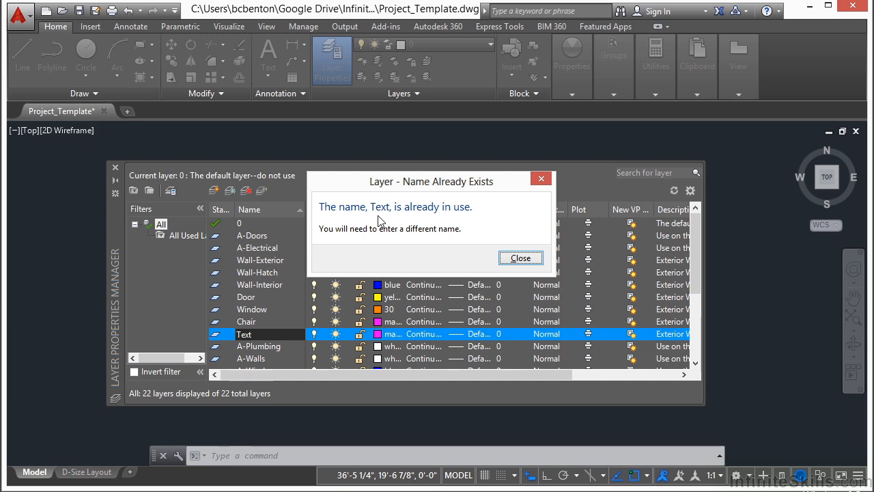
click(523, 258)
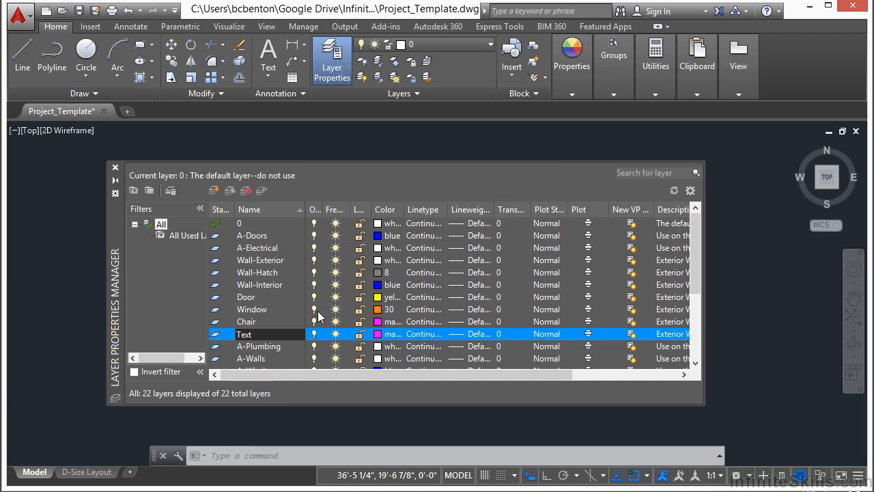
- Set the existing Text layer's color to white
scroll(288, 313, down, 1)
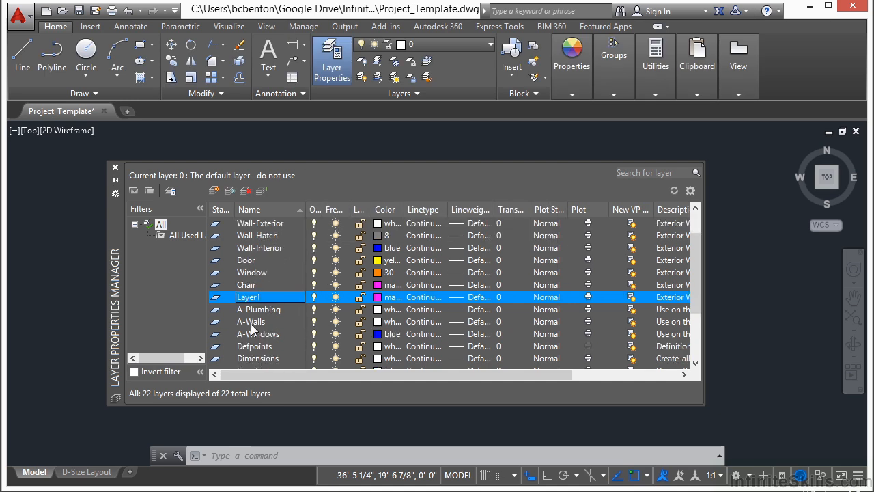
scroll(257, 324, down, 3)
click(247, 334)
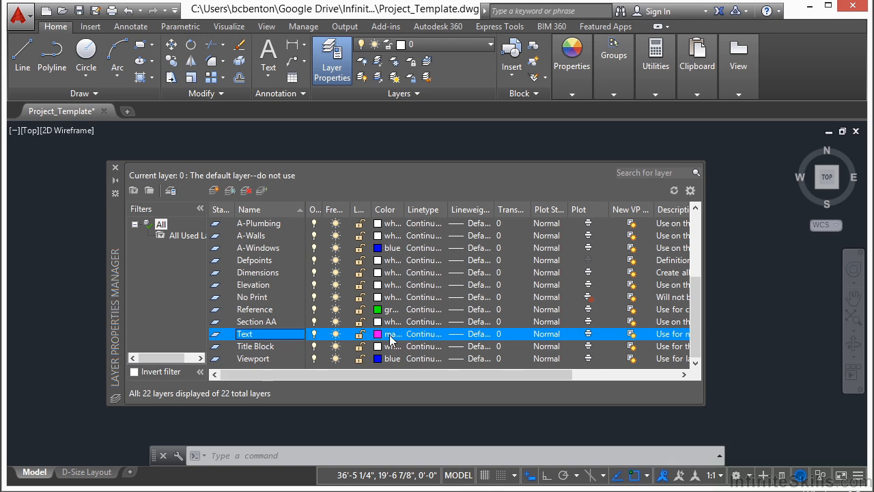
click(390, 334)
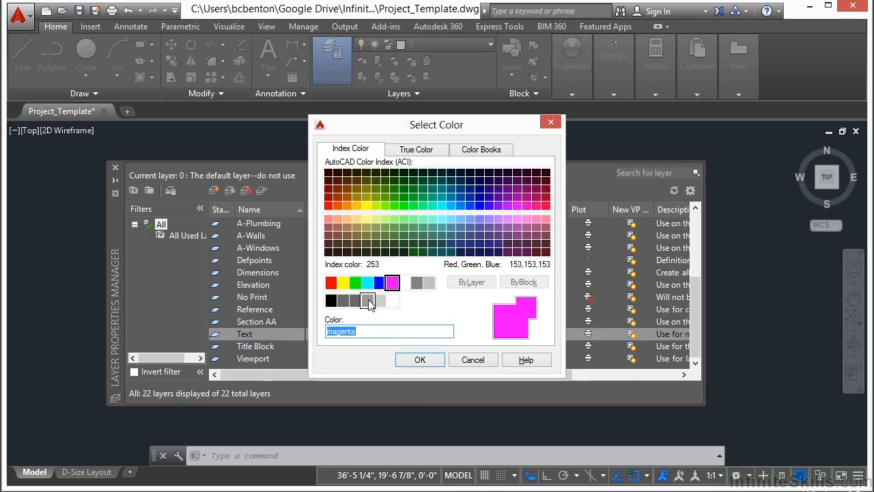
click(404, 282)
click(419, 359)
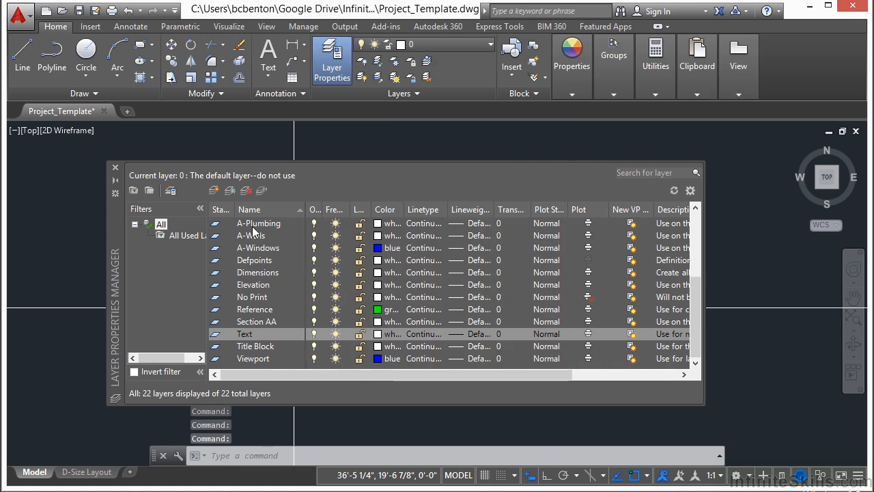
- Add a new layer named Plant, based on the Text layer, and set its color to red
click(215, 190)
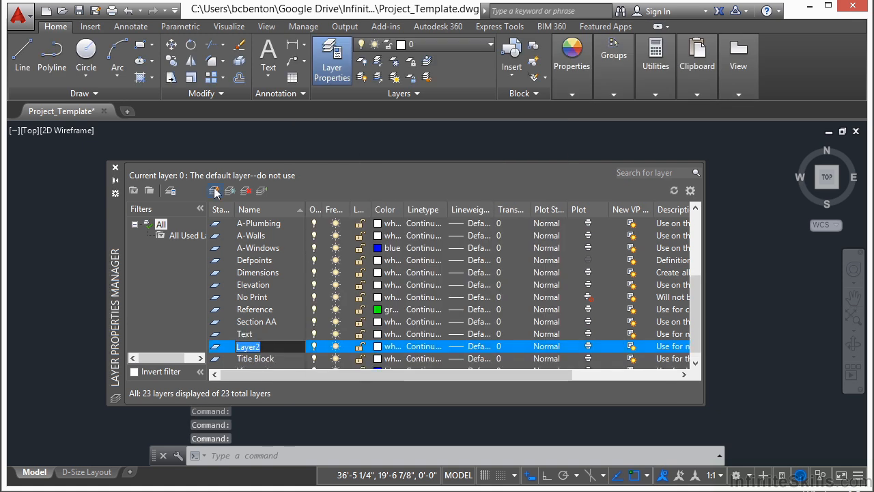
text(Plant)
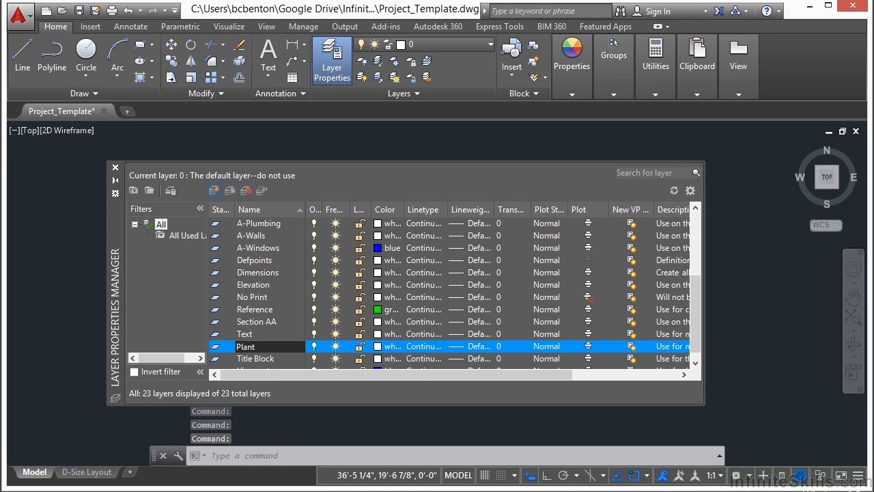
key(Return)
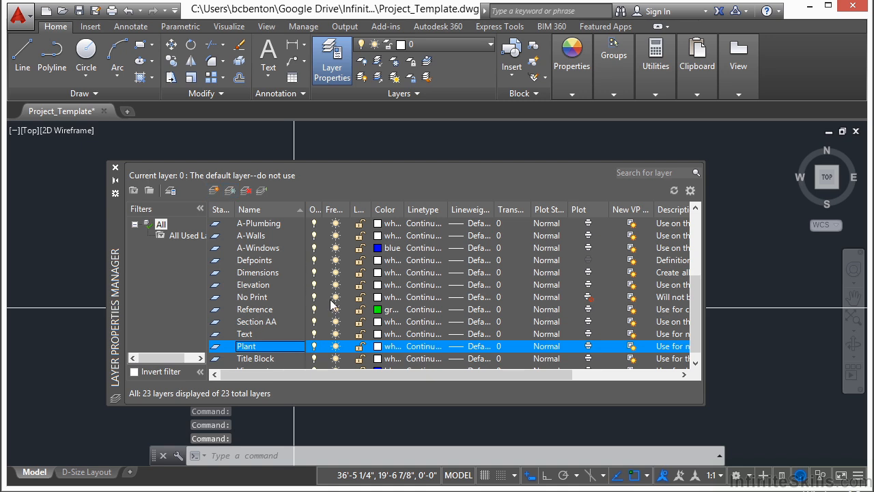
click(382, 346)
click(330, 282)
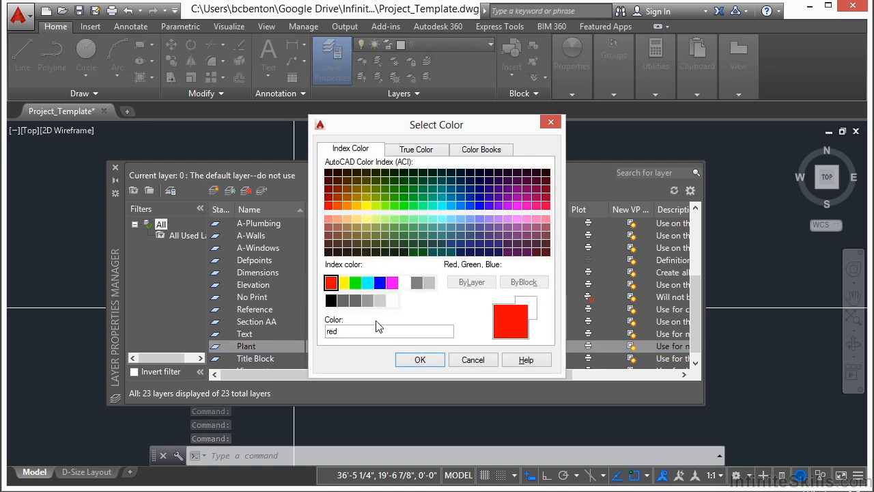
click(412, 360)
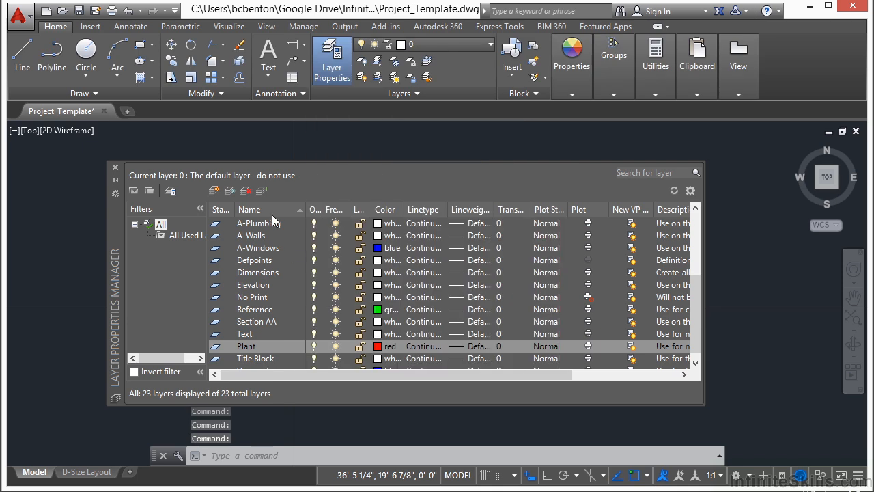
- Add a new layer named Footing, based on the Plant layer, and set its color to index color 8
click(214, 192)
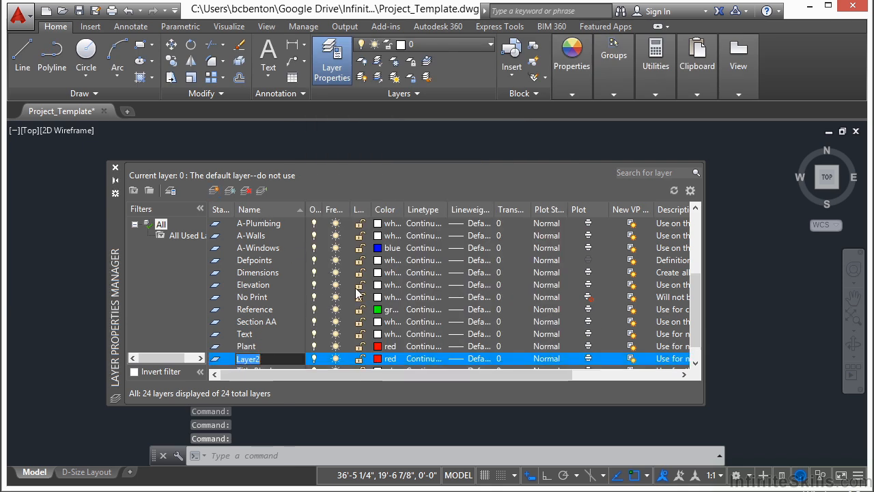
text(Footing)
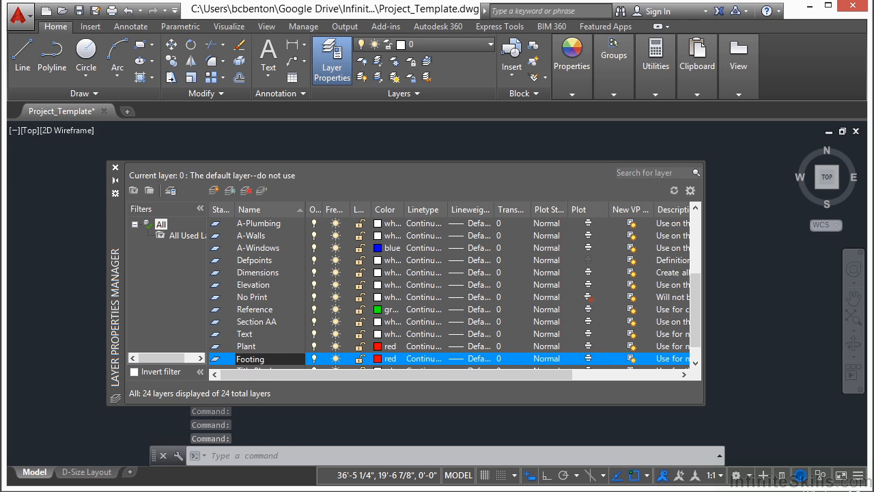
key(Return)
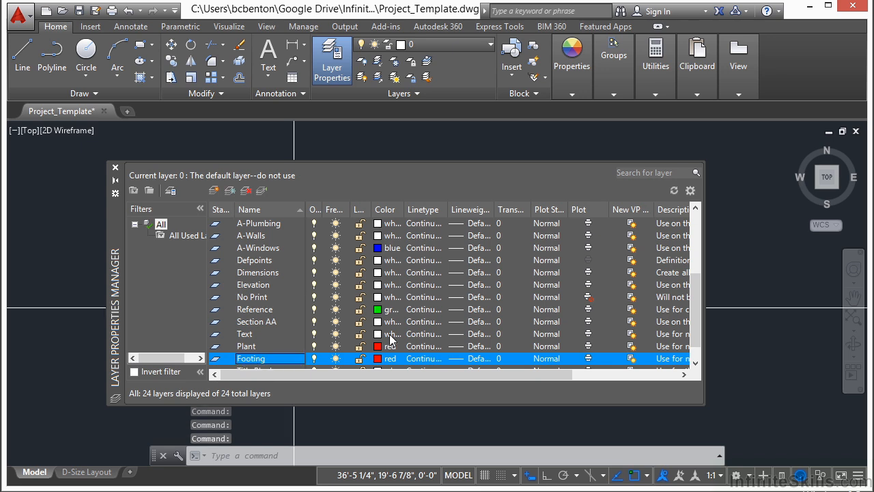
click(386, 357)
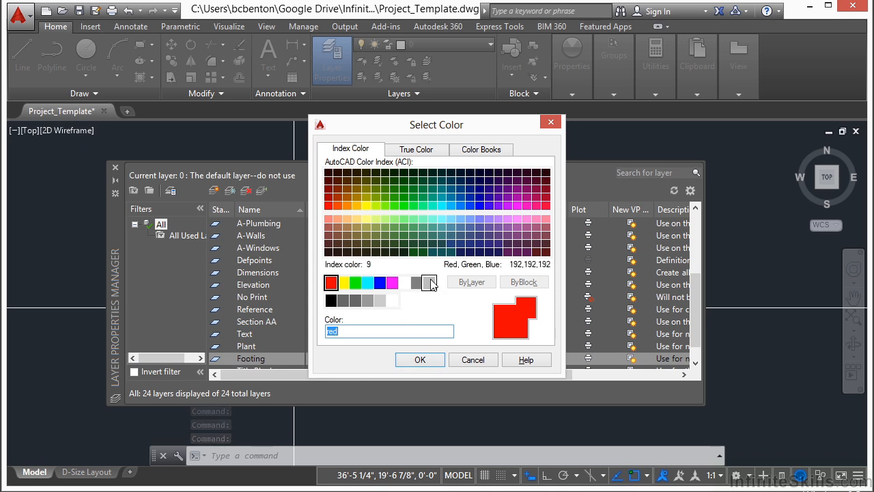
click(418, 283)
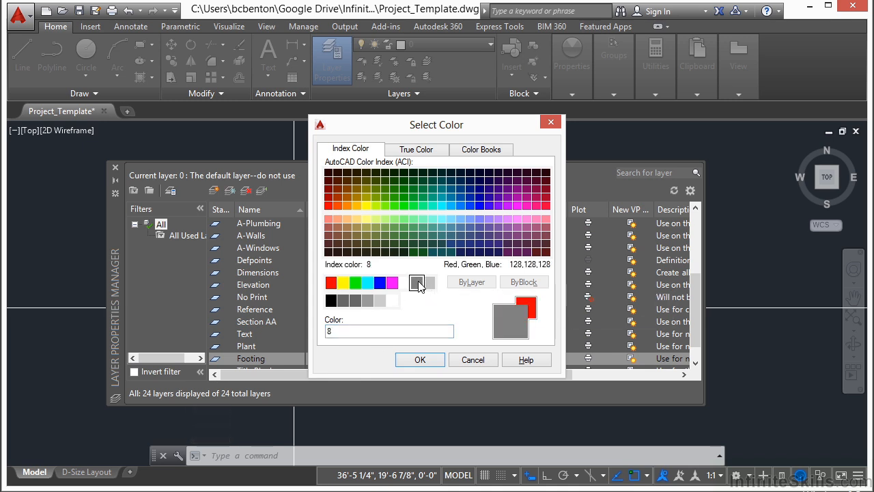
click(429, 359)
- Load the HIDDEN linetype from acad.lin while choosing a linetype for the Footing layer
click(429, 357)
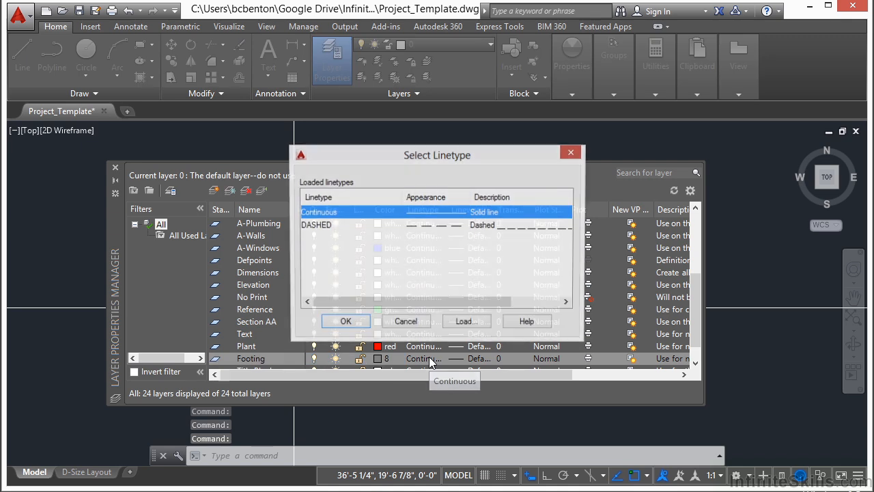
click(328, 225)
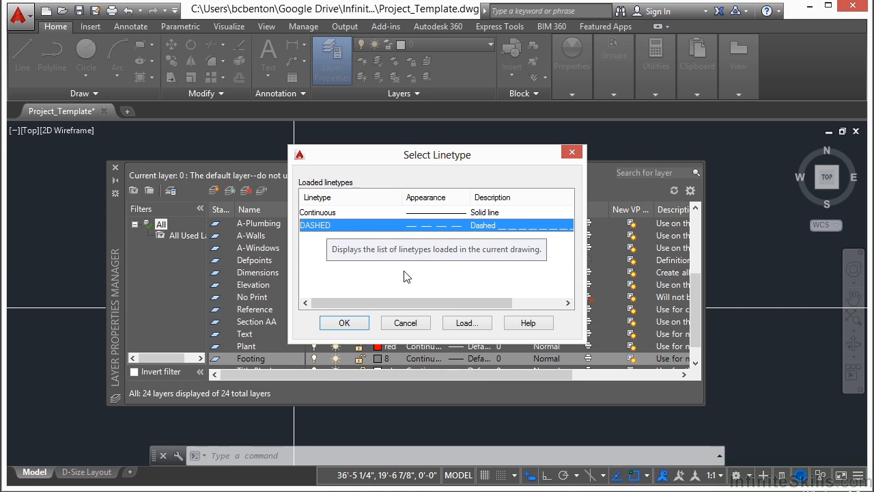
click(467, 324)
click(338, 250)
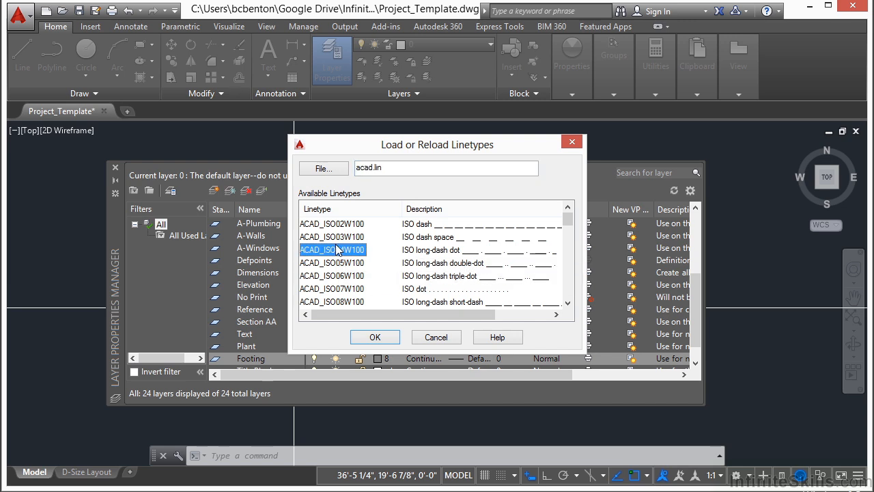
scroll(354, 260, down, 2)
scroll(354, 259, down, 3)
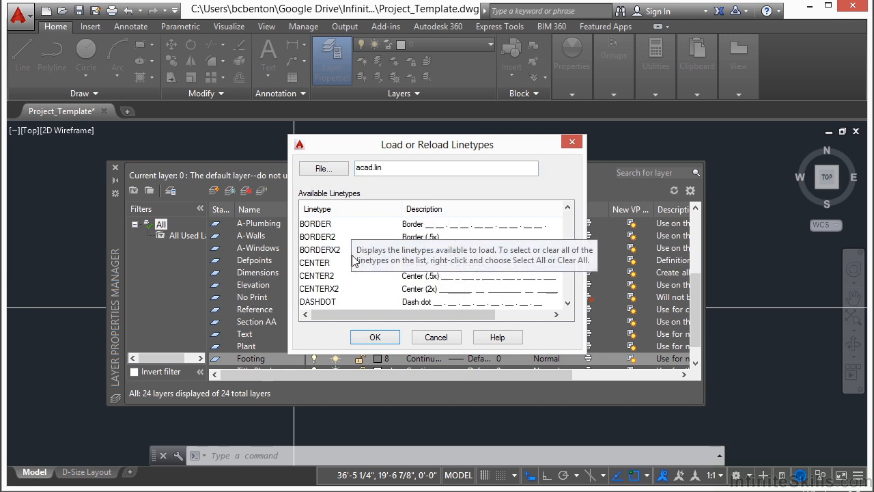
scroll(345, 262, down, 2)
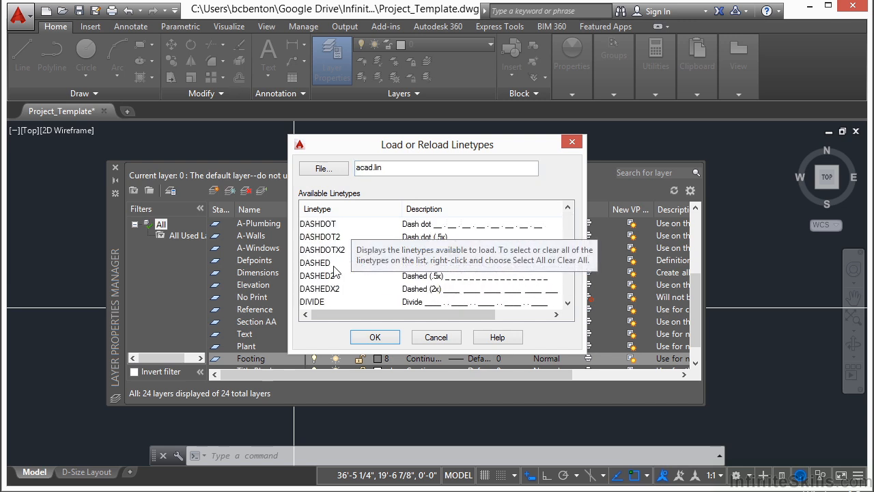
scroll(336, 271, down, 1)
scroll(332, 276, down, 3)
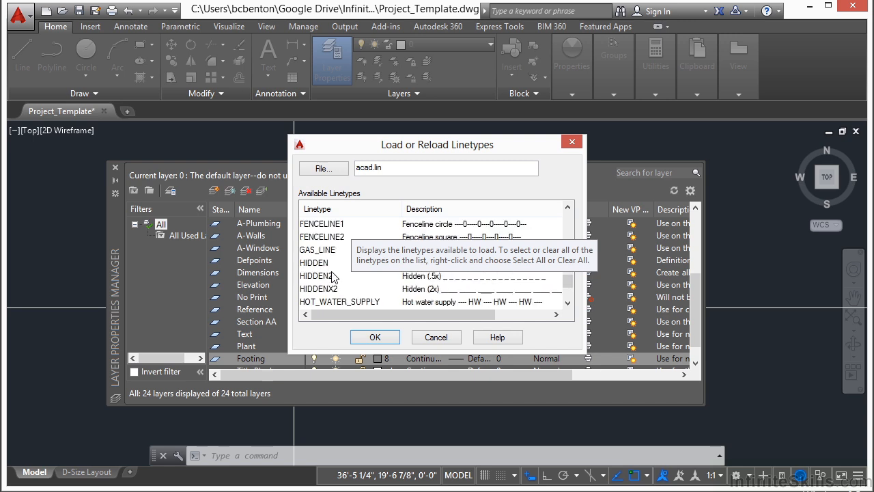
click(323, 263)
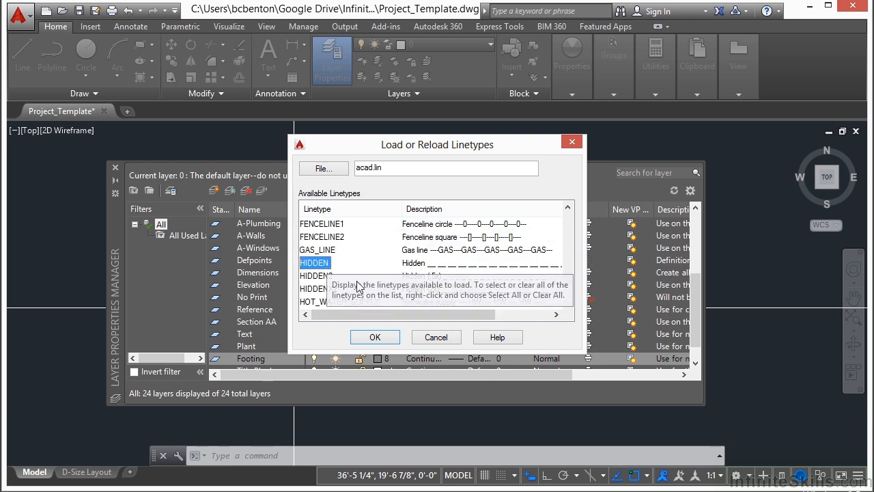
click(379, 338)
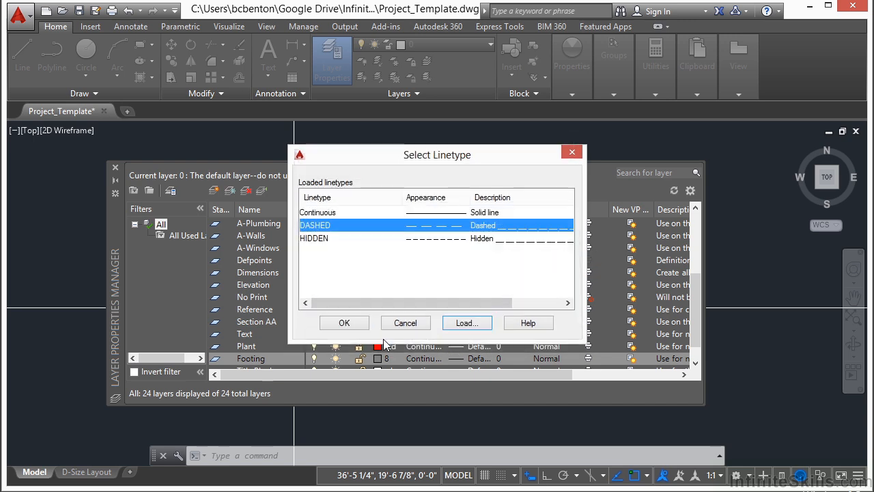
- Assign the HIDDEN linetype to the Footing layer and save the template drawing
click(320, 240)
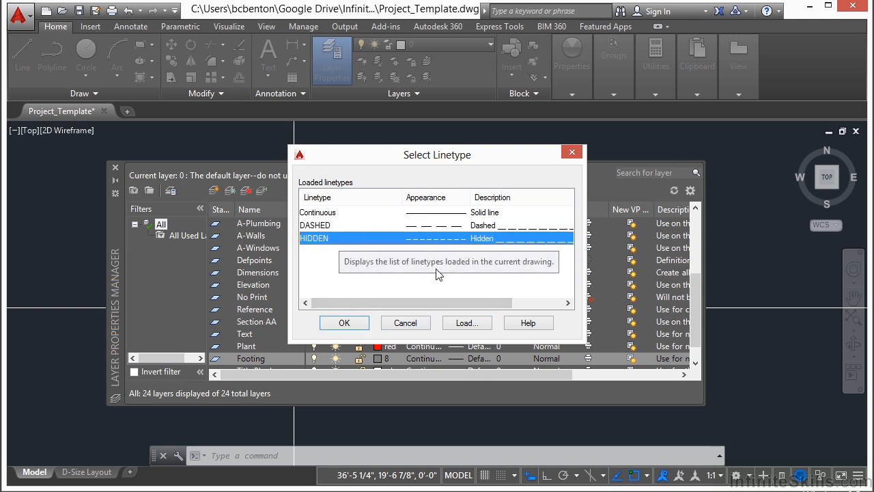
click(344, 323)
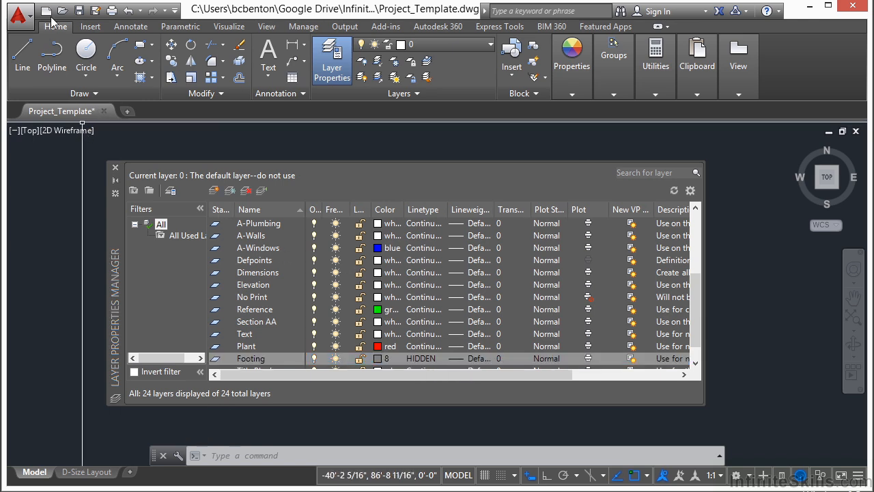
click(80, 11)
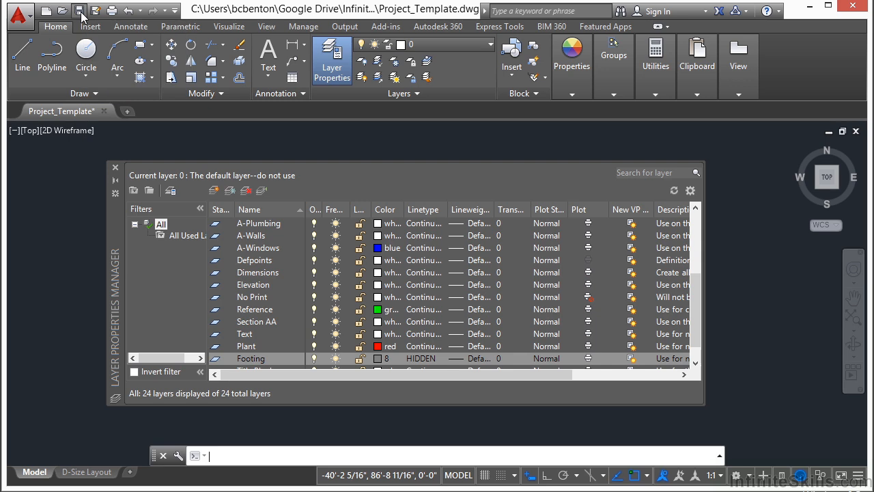